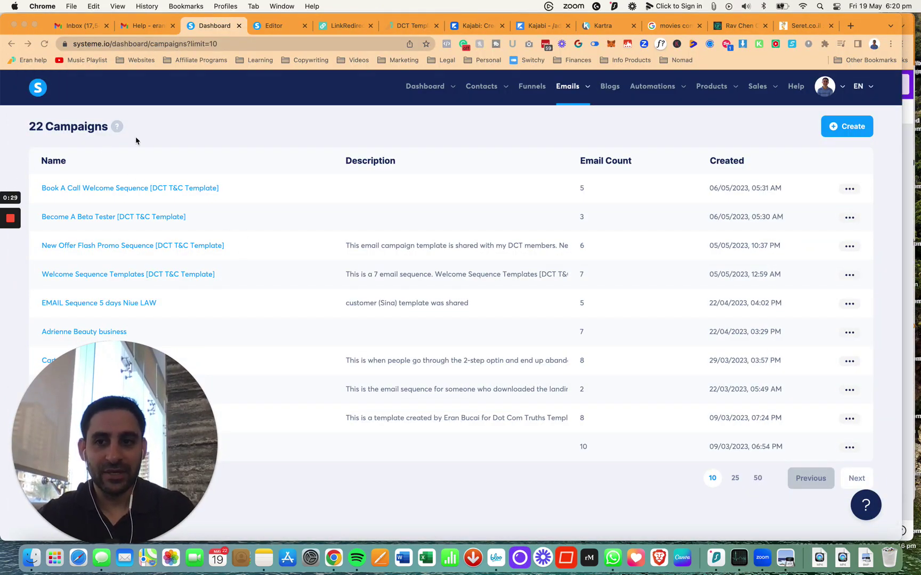
- Open the '24h left' email in the Welcome Sequence Templates [DCT T&C Template] campaign
{"action": "left_click_drag", "start_coordinate": [157, 360], "coordinate": [784, 483]}
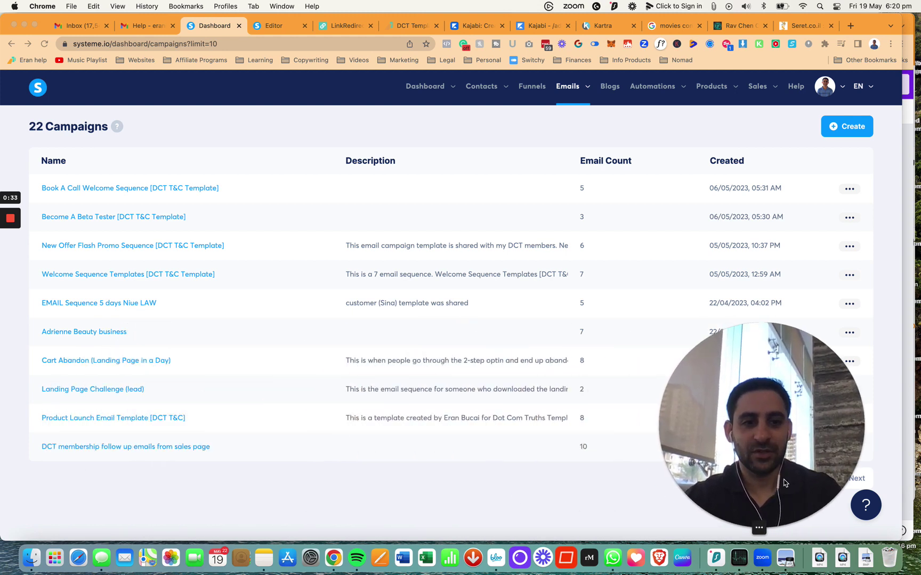
{"action": "left_click", "coordinate": [268, 521]}
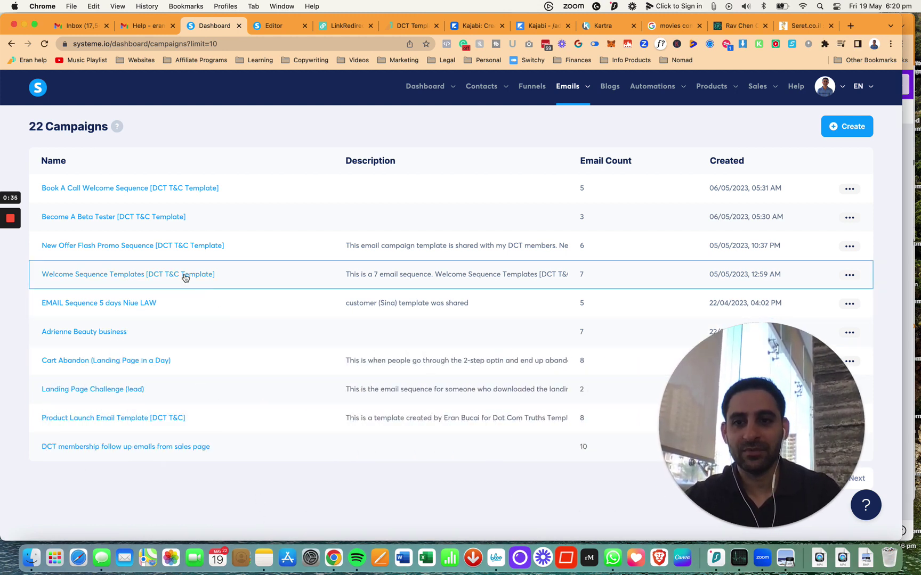
{"action": "left_click", "coordinate": [166, 276]}
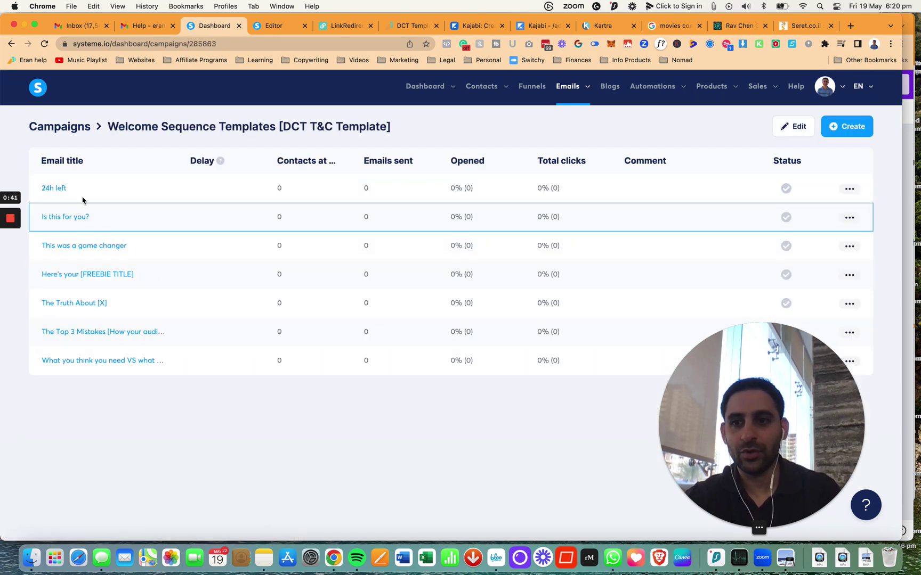
{"action": "left_click", "coordinate": [52, 188]}
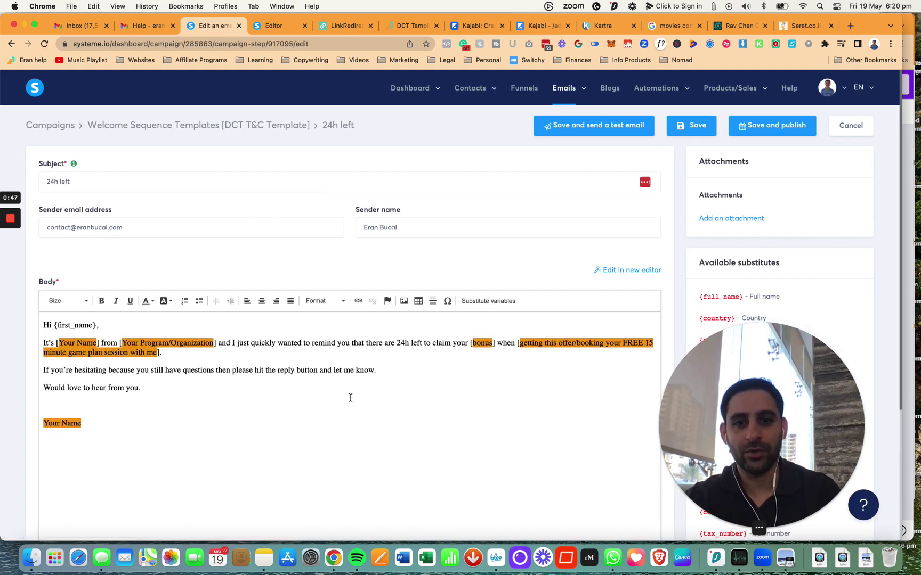
{"action": "left_click_drag", "start_coordinate": [759, 417], "coordinate": [443, 418]}
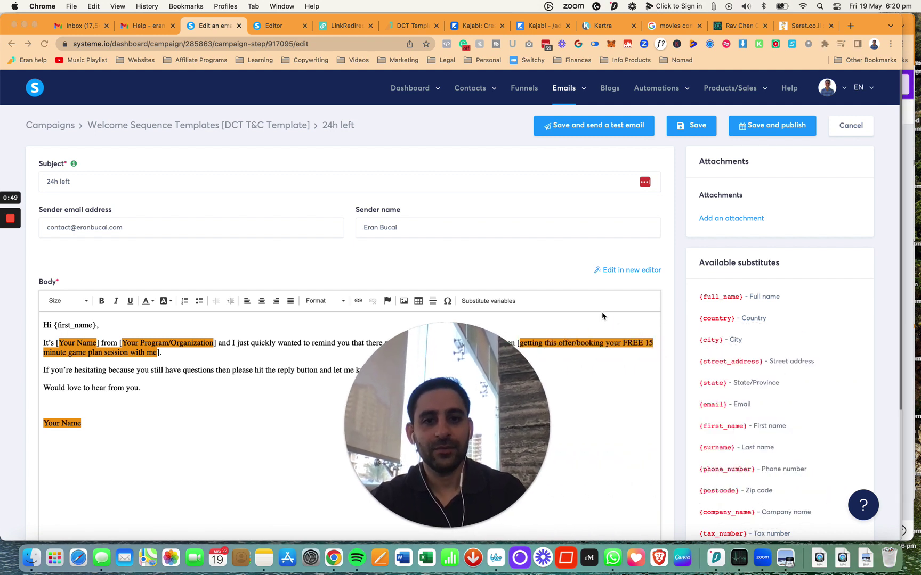
- Start adding an attachment to the email, then dismiss the file picker without choosing a file
{"action": "left_click", "coordinate": [550, 275]}
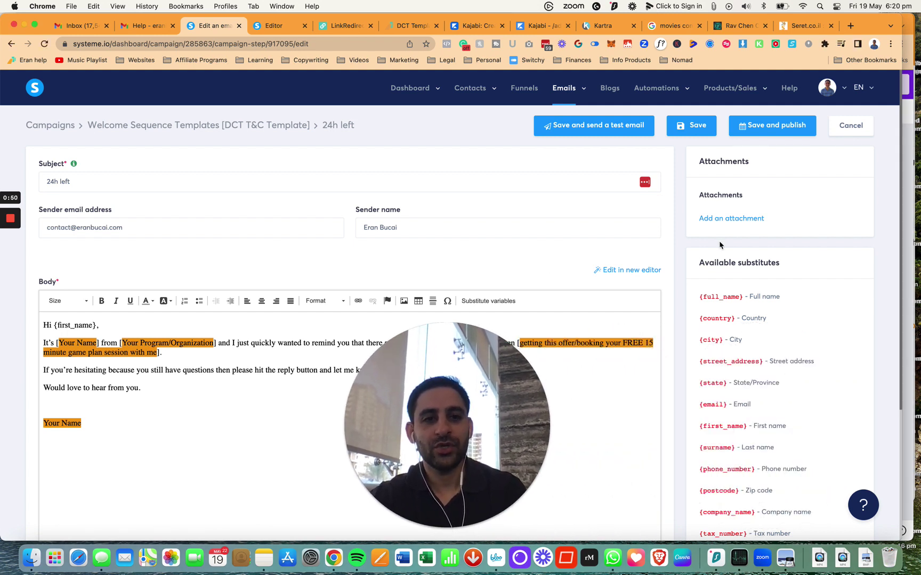
{"action": "left_click", "coordinate": [738, 219]}
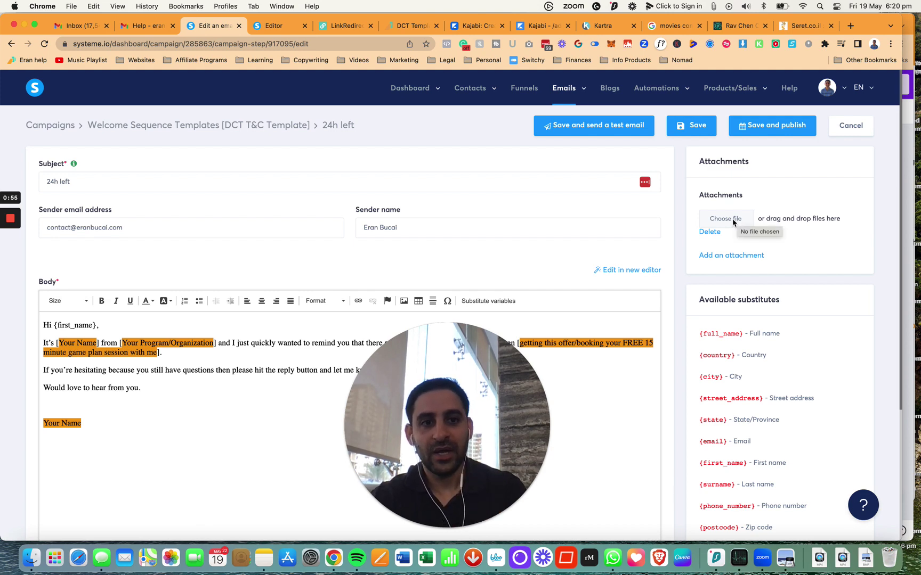
{"action": "left_click", "coordinate": [733, 221]}
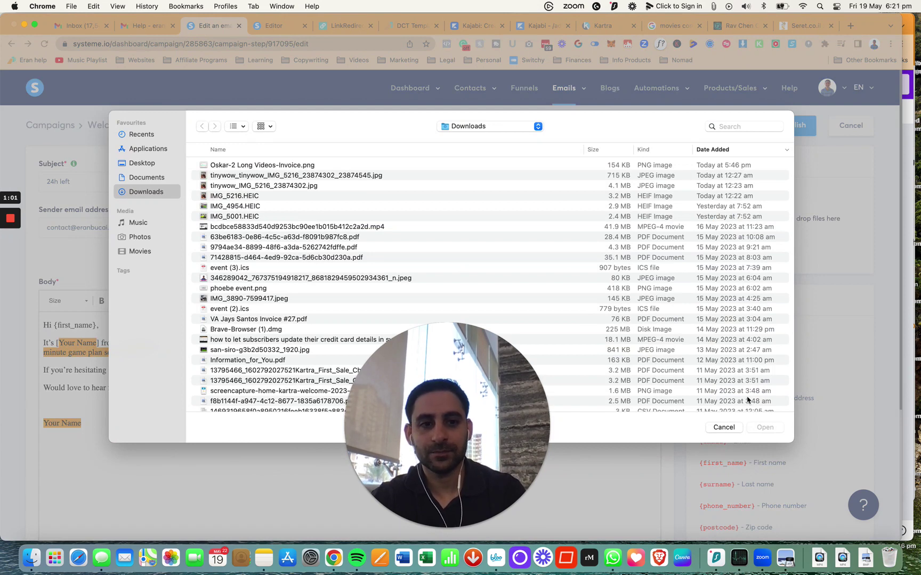
{"action": "mouse_move", "coordinate": [9, 232]}
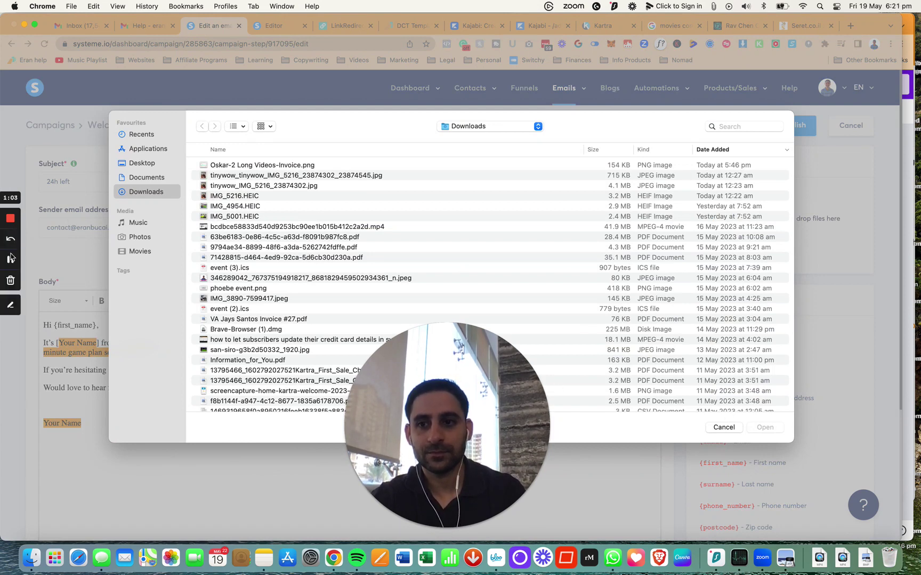
{"action": "key", "text": "Escape"}
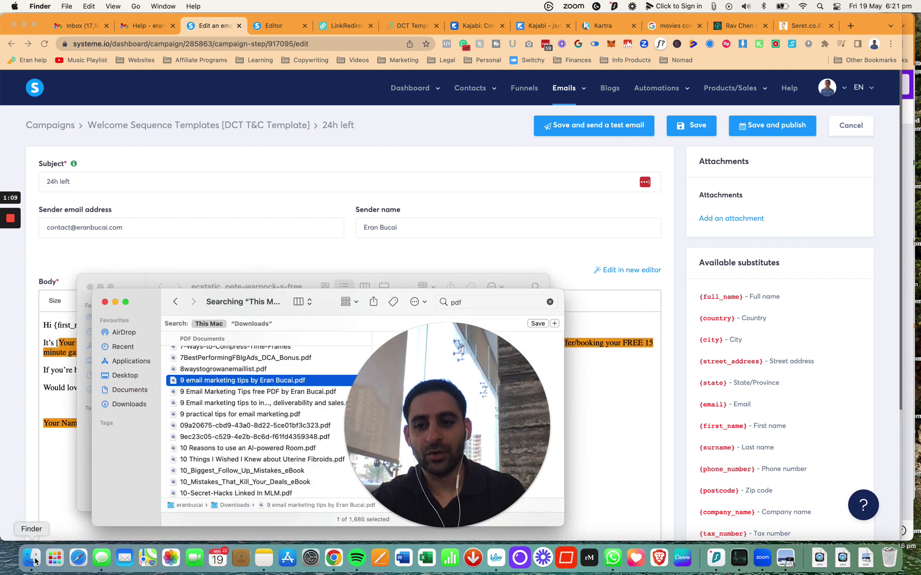
{"action": "left_click", "coordinate": [233, 382]}
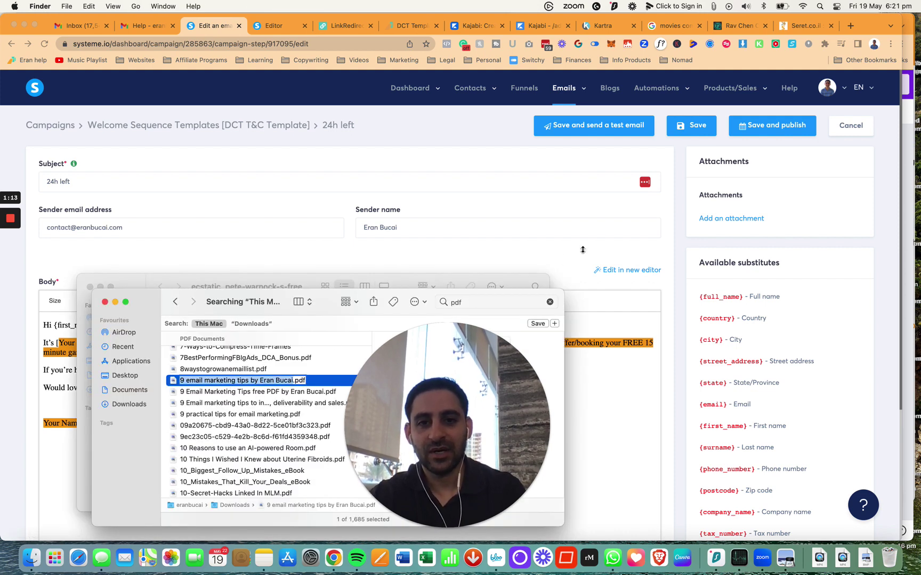
{"action": "left_click", "coordinate": [172, 381]}
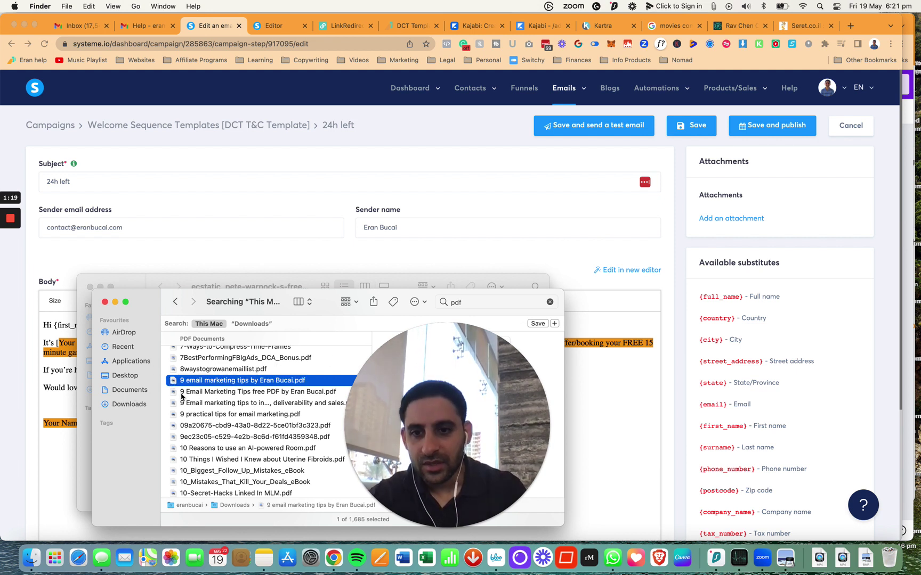
{"action": "key", "text": "Up"}
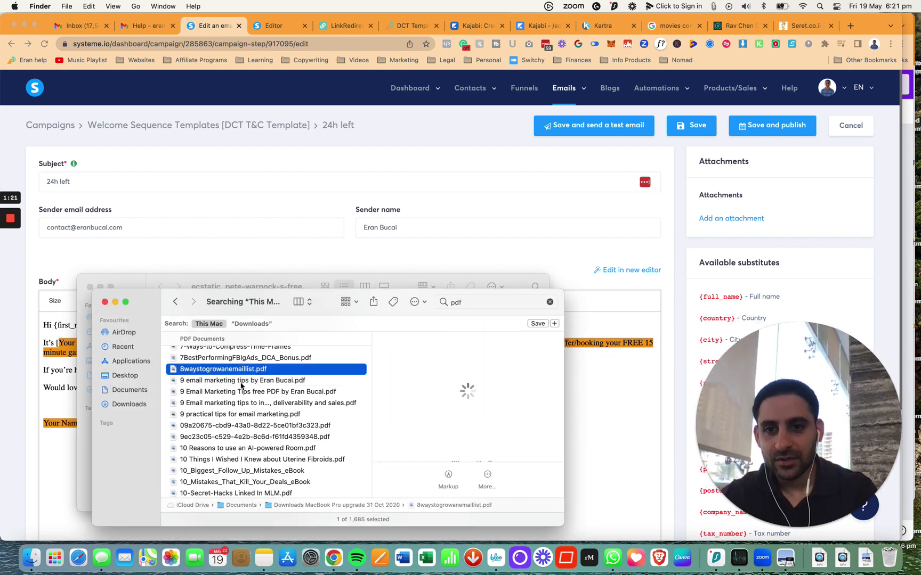
{"action": "left_click_drag", "start_coordinate": [241, 384], "coordinate": [737, 207]}
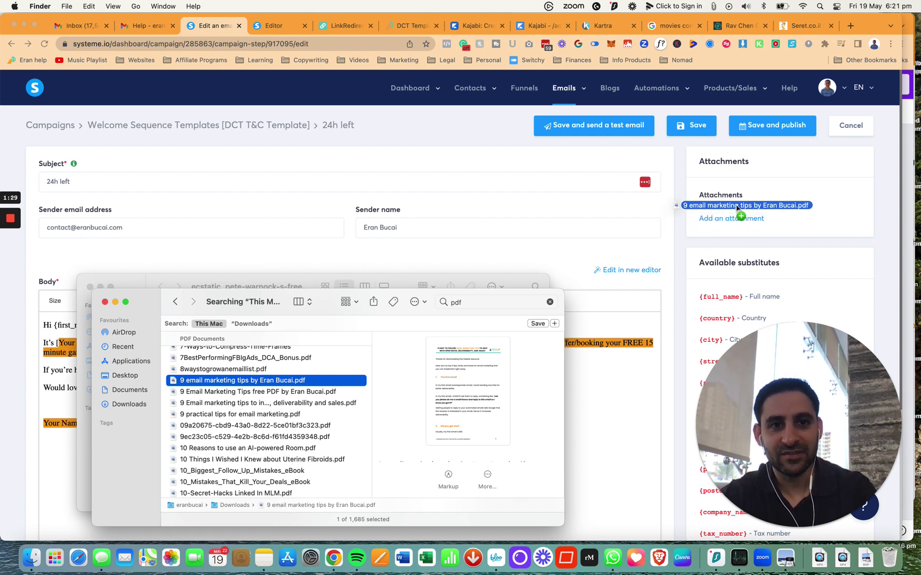
{"action": "left_click_drag", "start_coordinate": [737, 206], "coordinate": [738, 208]}
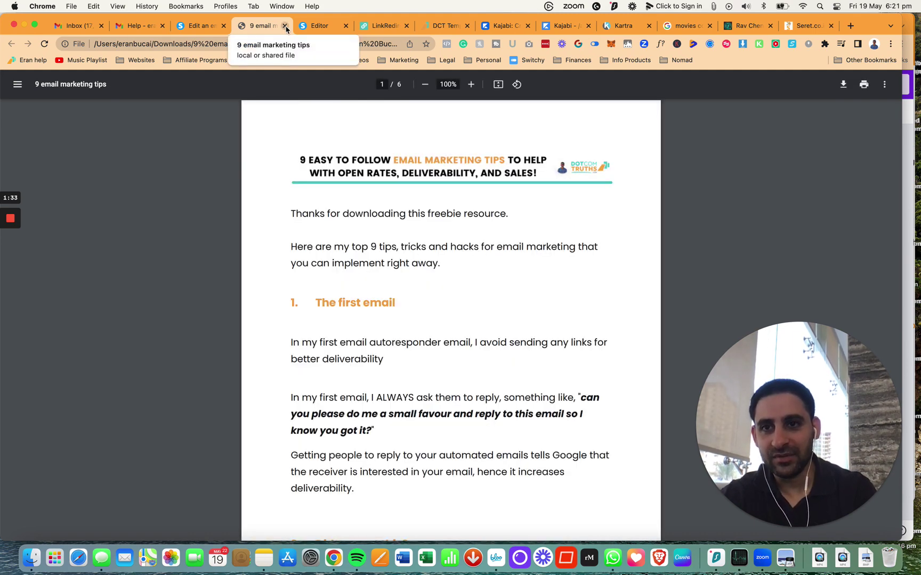
{"action": "left_click", "coordinate": [285, 25]}
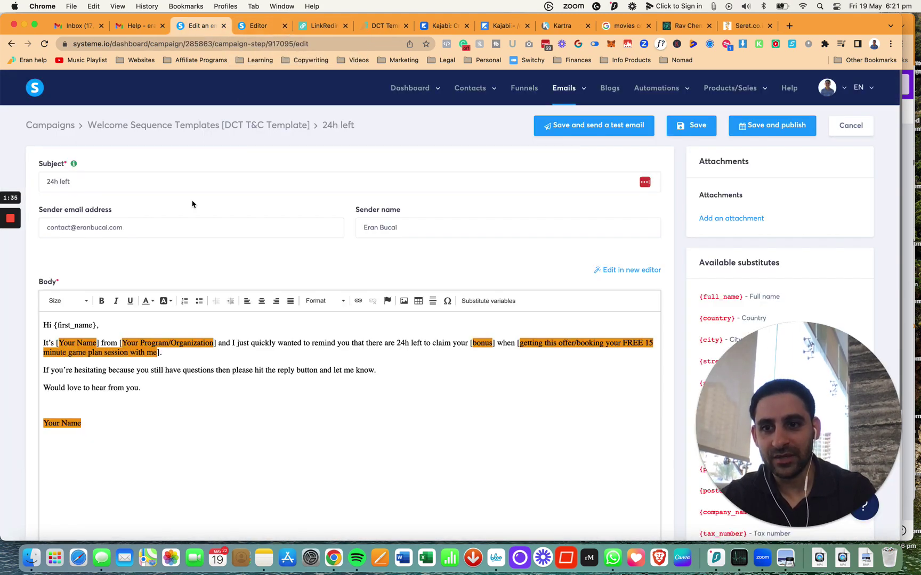
{"action": "key", "text": "super+Tab"}
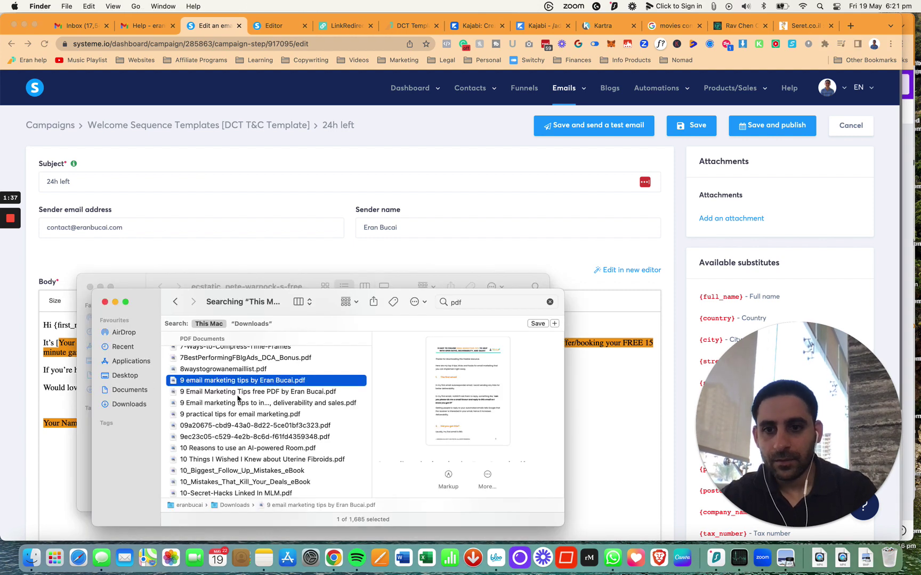
{"action": "left_click_drag", "start_coordinate": [233, 385], "coordinate": [719, 225]}
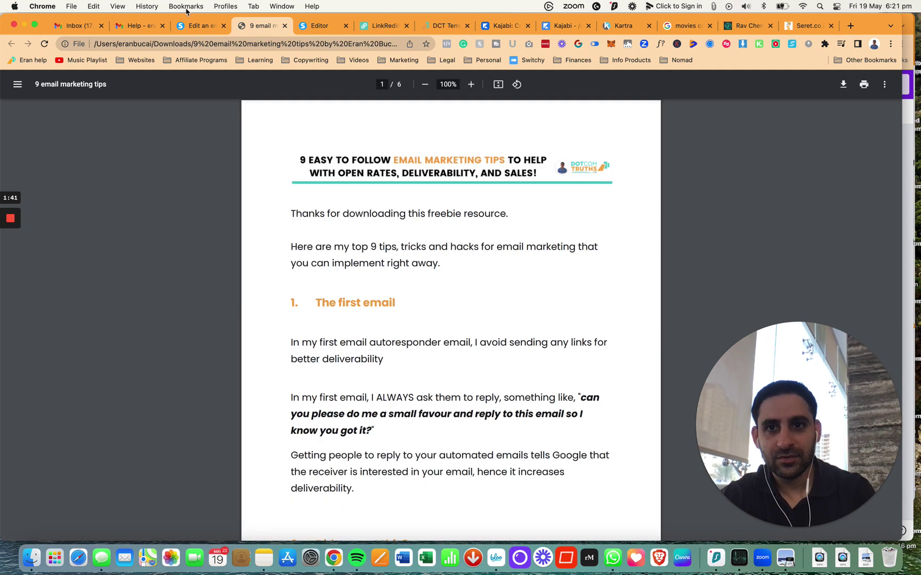
{"action": "left_click", "coordinate": [285, 26]}
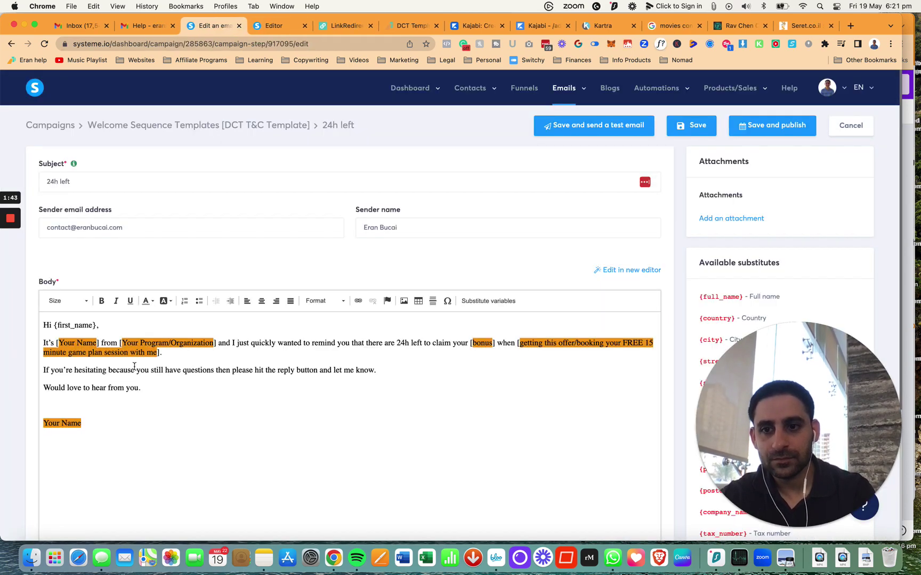
{"action": "key", "text": "super+Tab"}
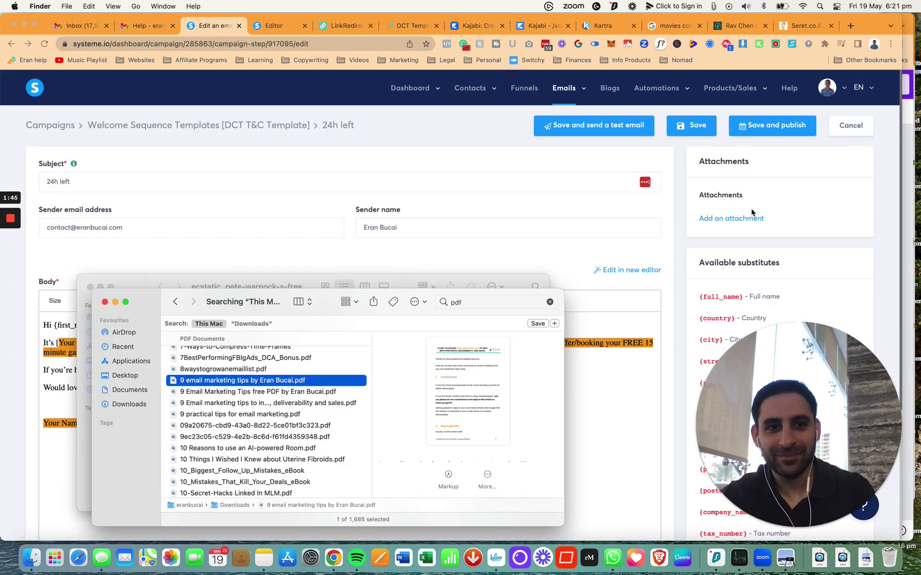
- Start a new attachment and drag the 9 email marketing tips PDF from Finder onto it
{"action": "left_click", "coordinate": [729, 220]}
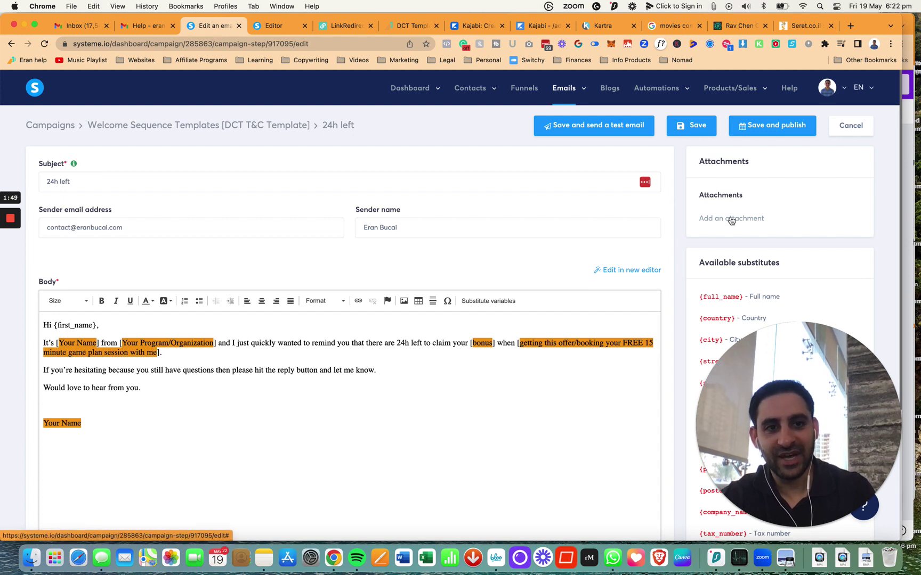
{"action": "left_click", "coordinate": [731, 219]}
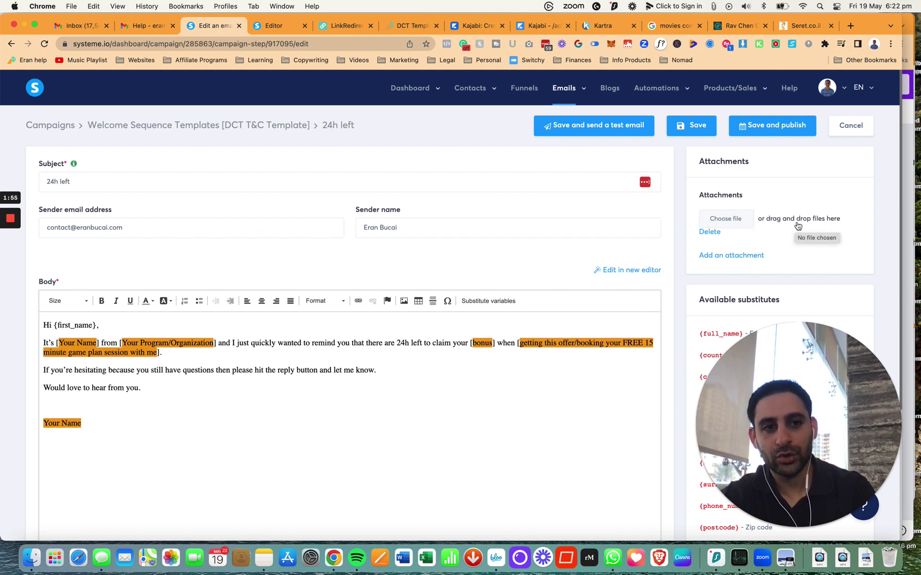
{"action": "key", "text": "super+Tab"}
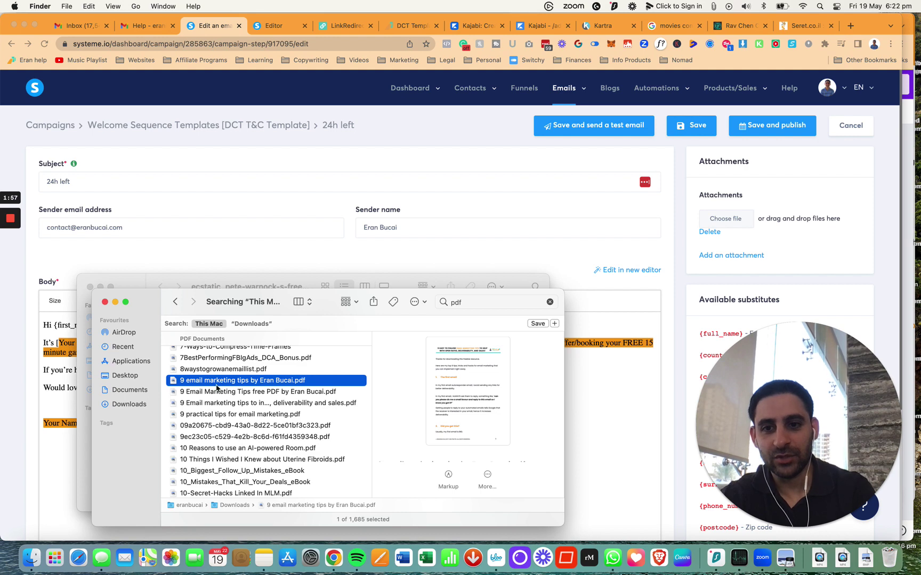
{"action": "left_click_drag", "start_coordinate": [223, 384], "coordinate": [729, 224]}
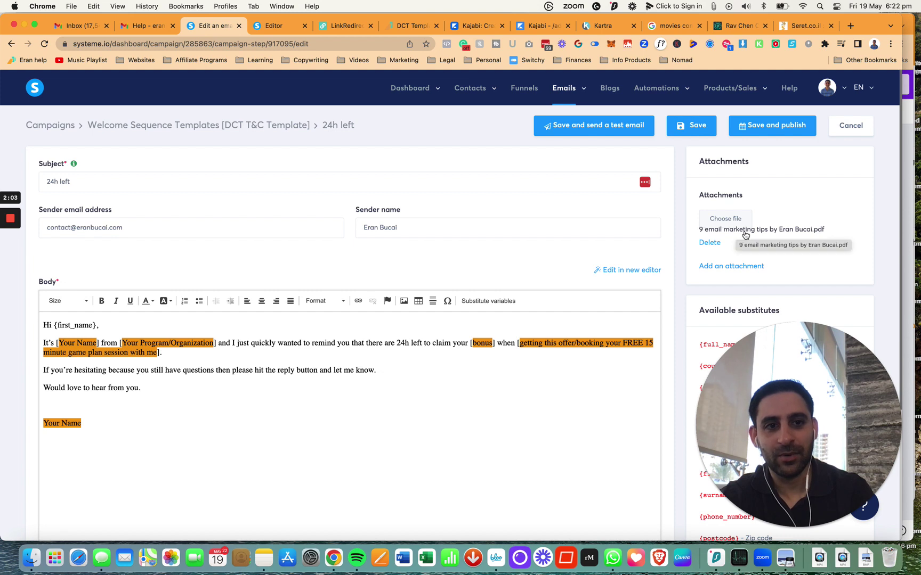
- Drag the PDF onto Choose file again to attach it, then save and send a test email
{"action": "left_click", "coordinate": [745, 235]}
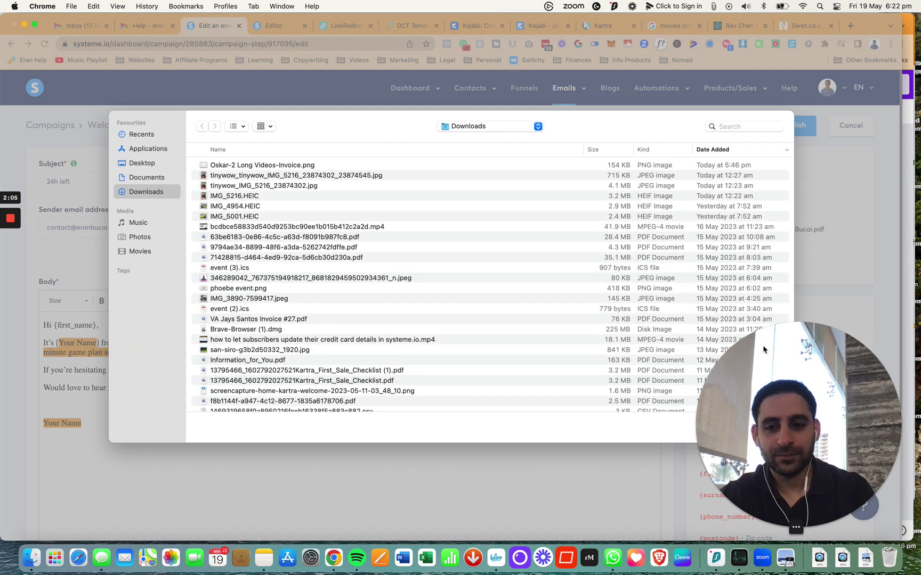
{"action": "key", "text": "Escape"}
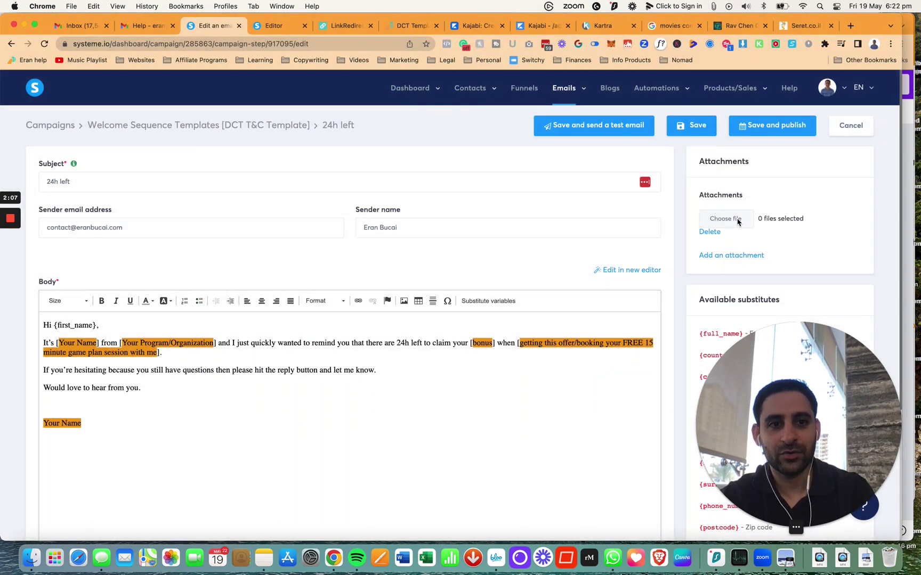
{"action": "left_click", "coordinate": [734, 224]}
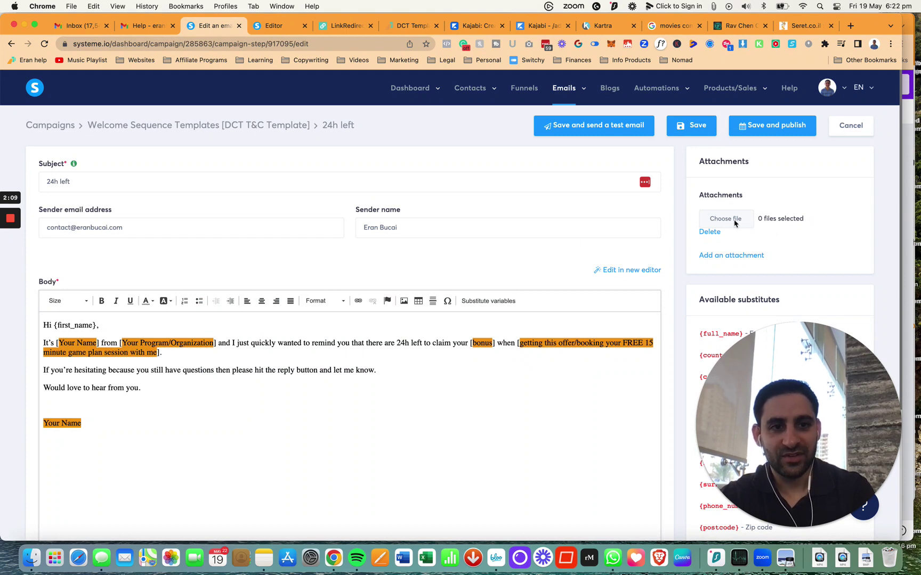
{"action": "left_click_drag", "start_coordinate": [272, 383], "coordinate": [720, 227]}
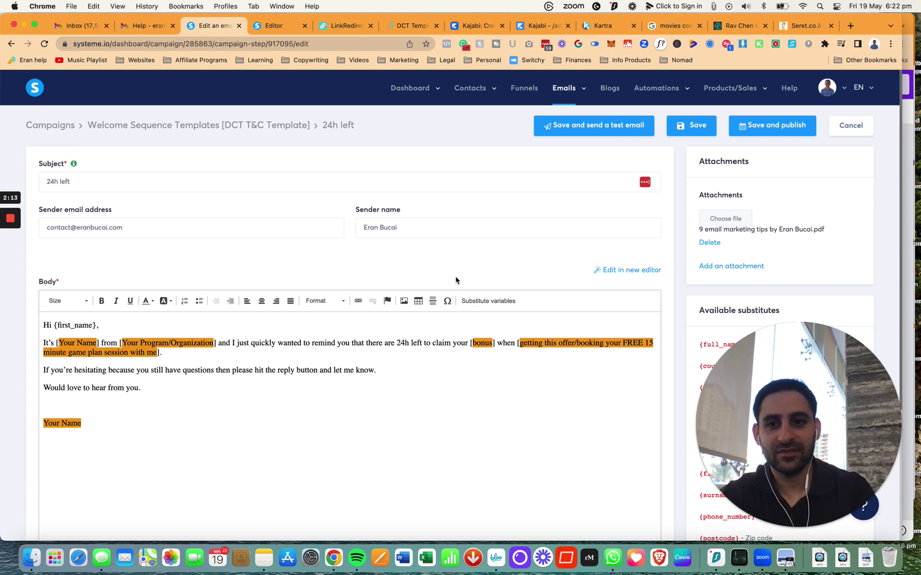
{"action": "left_click", "coordinate": [628, 134]}
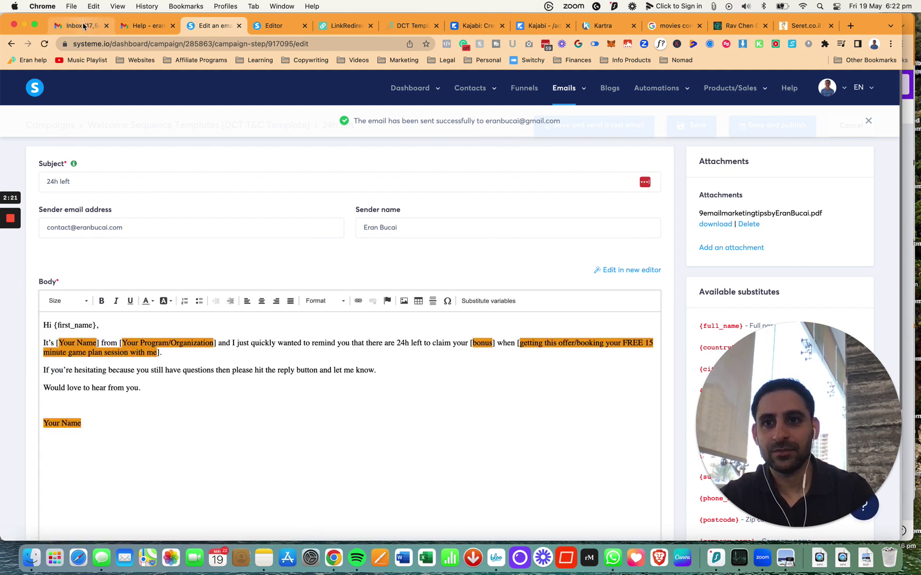
- Place the cursor in the email body above the sign-off to begin editing
{"action": "mouse_move", "coordinate": [9, 261]}
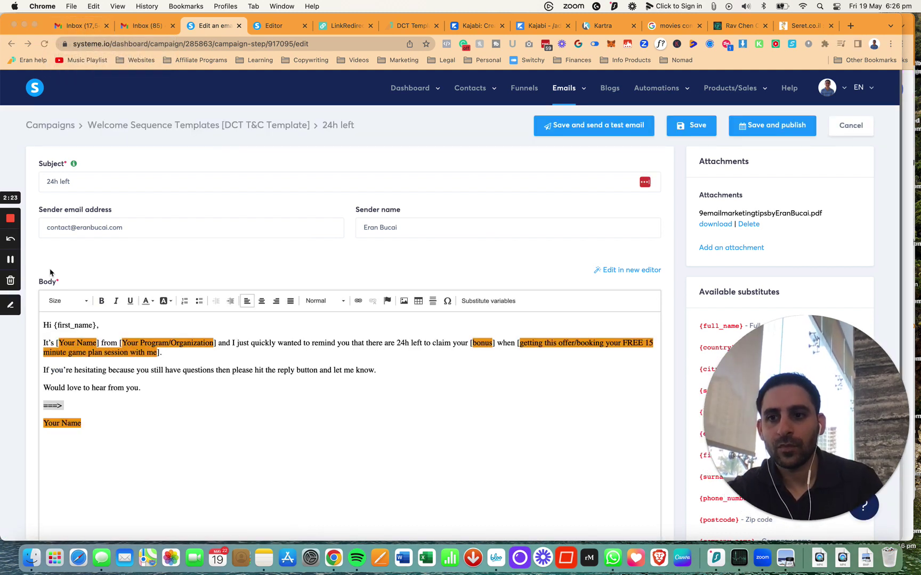
{"action": "left_click", "coordinate": [212, 381]}
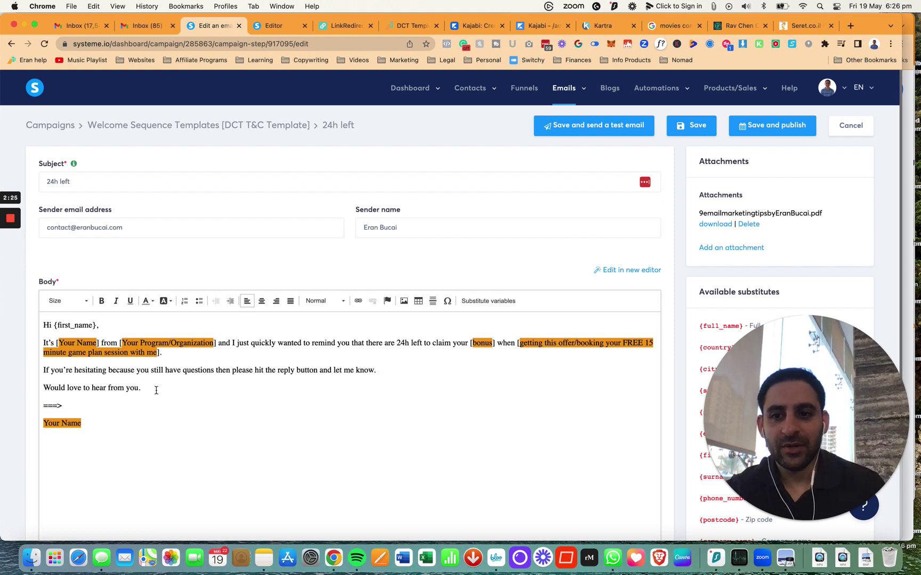
- Replace the arrow line with '===> Click here to read the PDF' above the sign-off and select it
{"action": "key", "text": "shift+End"}
{"action": "key", "text": "BackSpace"}
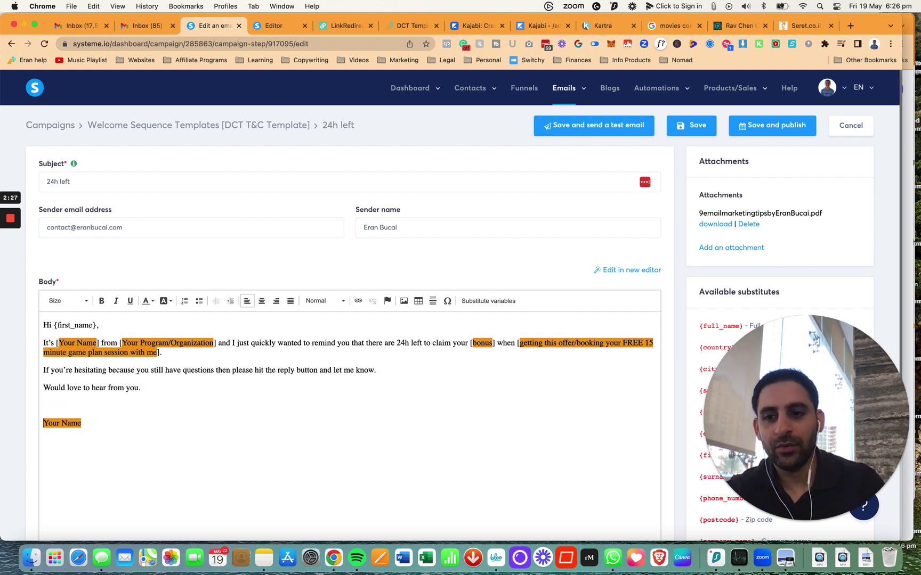
{"action": "key", "text": "Return"}
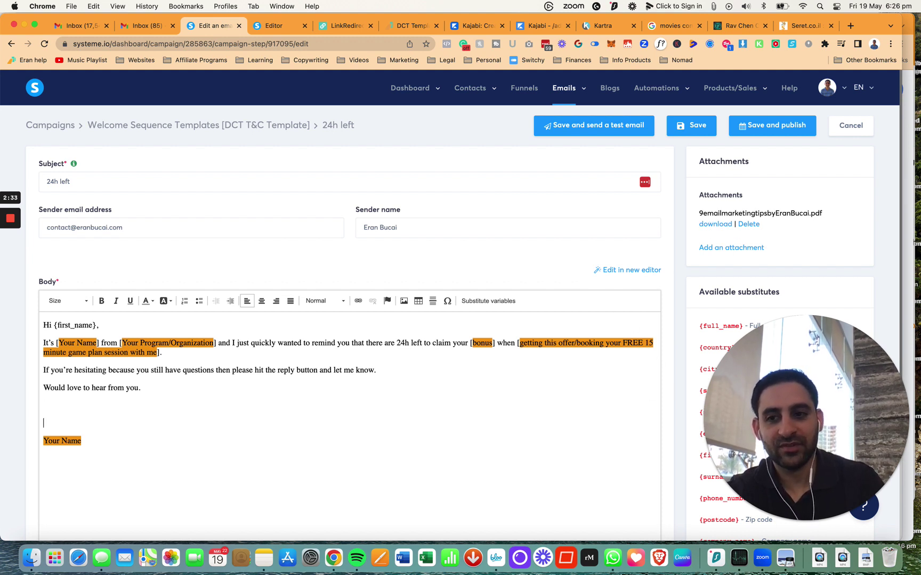
{"action": "key", "text": "Return"}
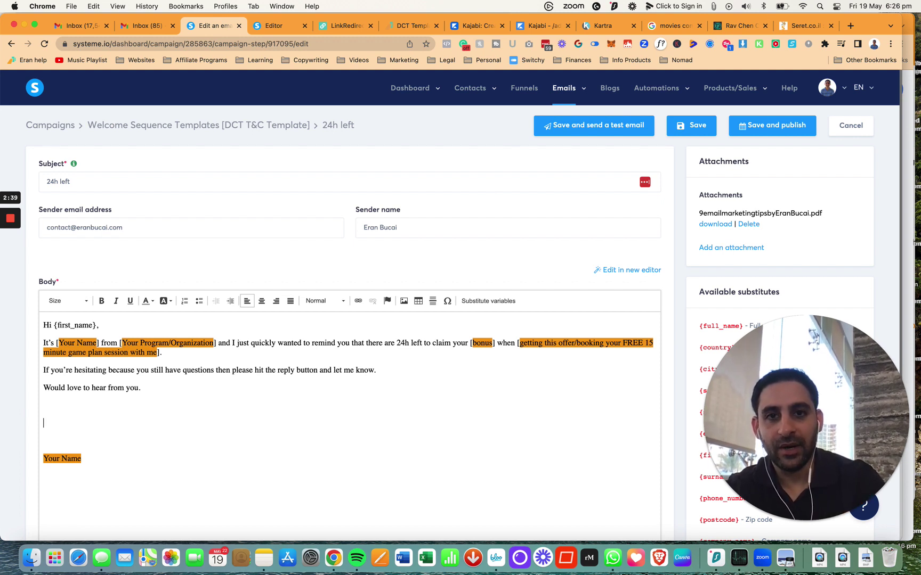
{"action": "type", "text": "===>"}
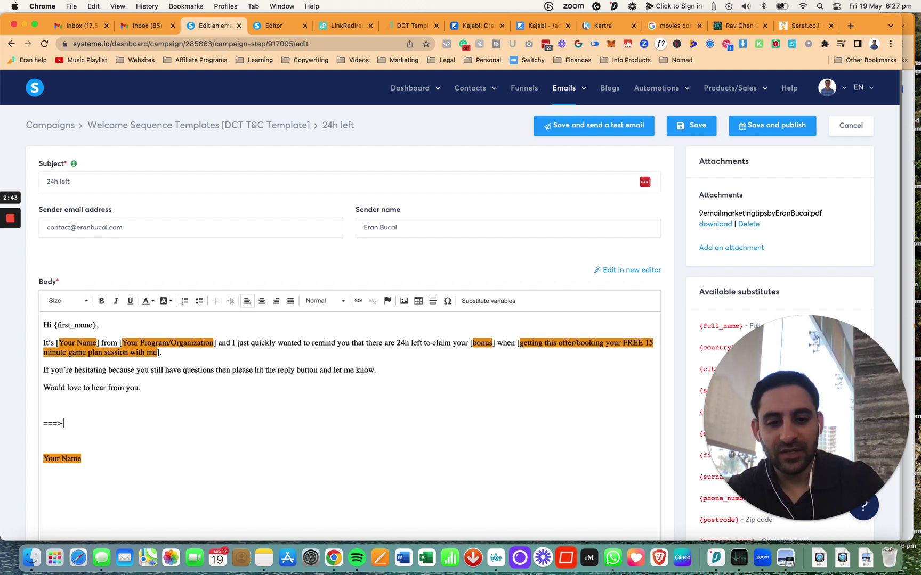
{"action": "type", "text": " Click here to read the fre "}
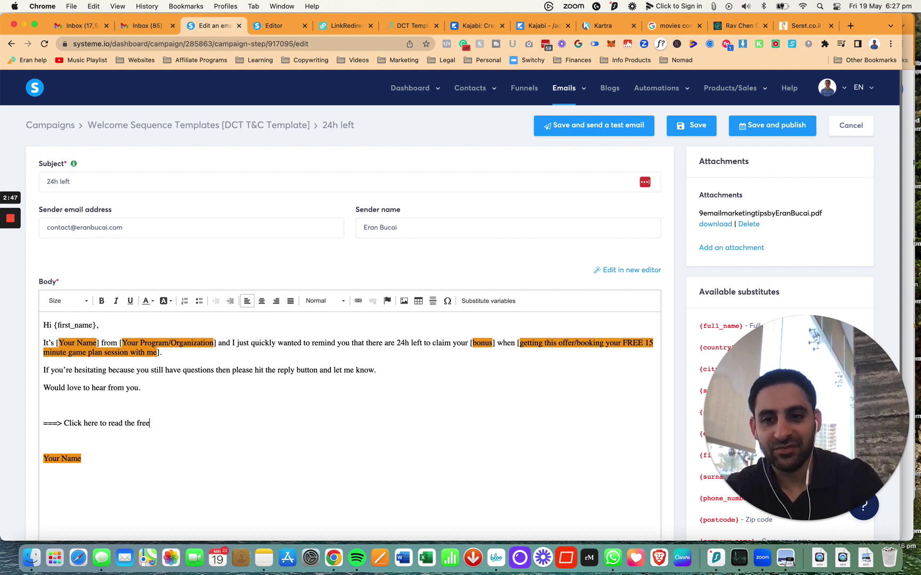
{"action": "type", "text": " PDF"}
{"action": "key", "text": "BackSpace"}
{"action": "key", "text": "BackSpace"}
{"action": "key", "text": "BackSpace"}
{"action": "key", "text": "BackSpace"}
{"action": "key", "text": "BackSpace"}
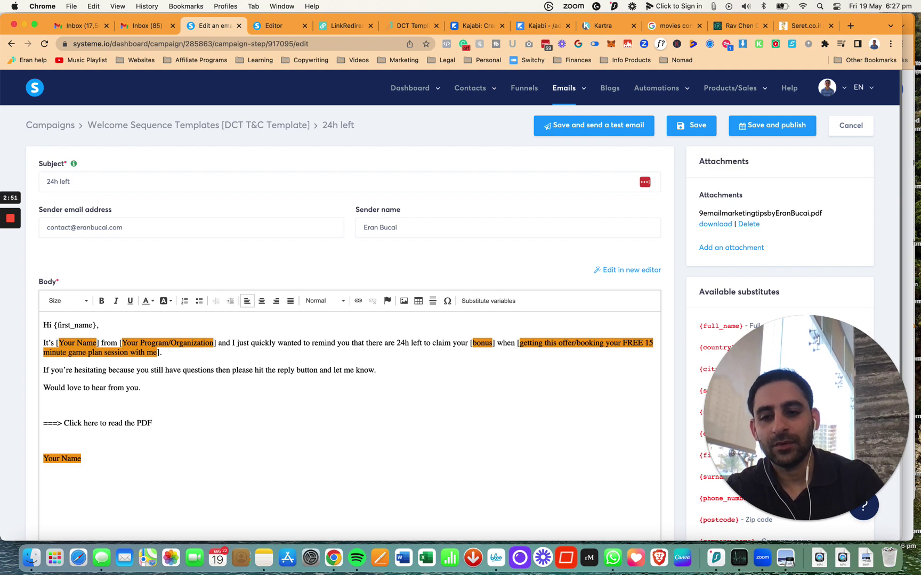
{"action": "key", "text": "shift+super+Left"}
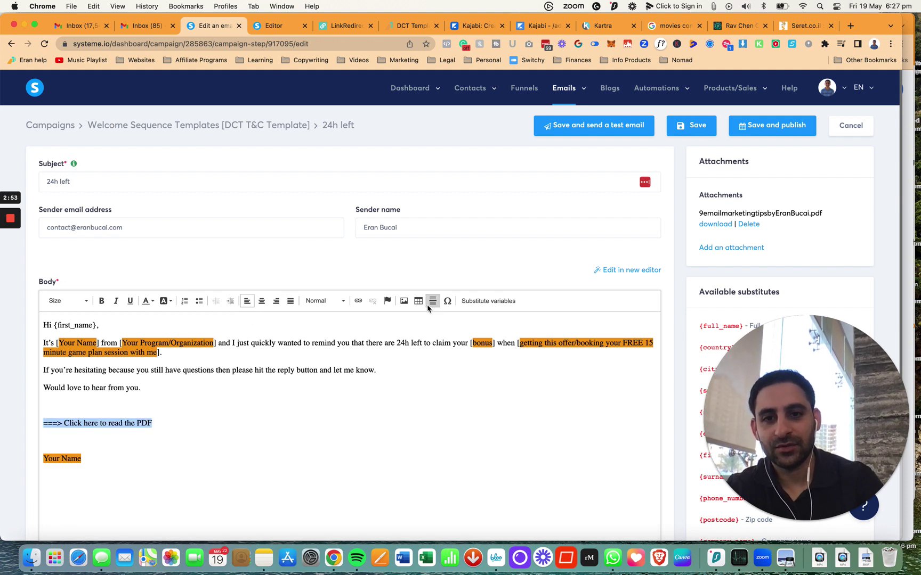
{"action": "left_click", "coordinate": [358, 302]}
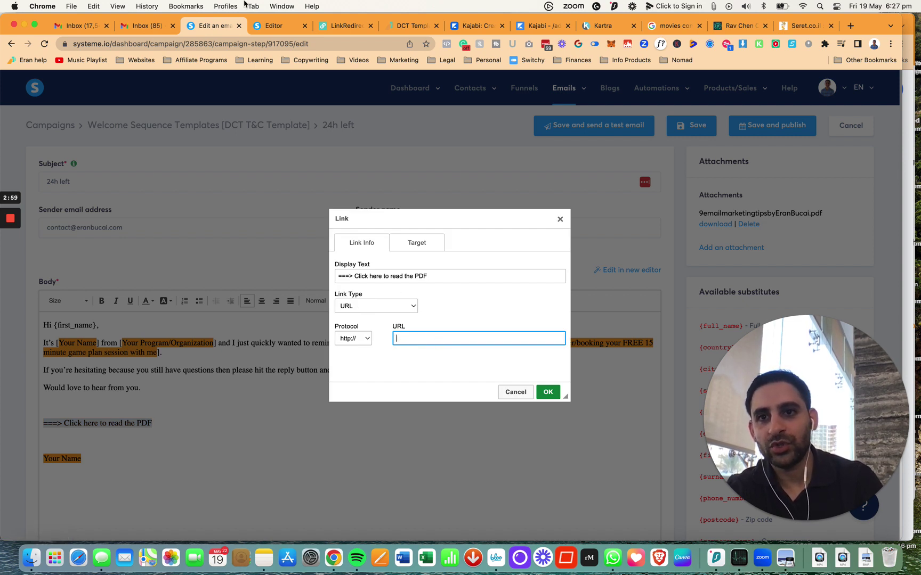
- Switch to the page editor tab showing the Thank you page
{"action": "left_click", "coordinate": [269, 31]}
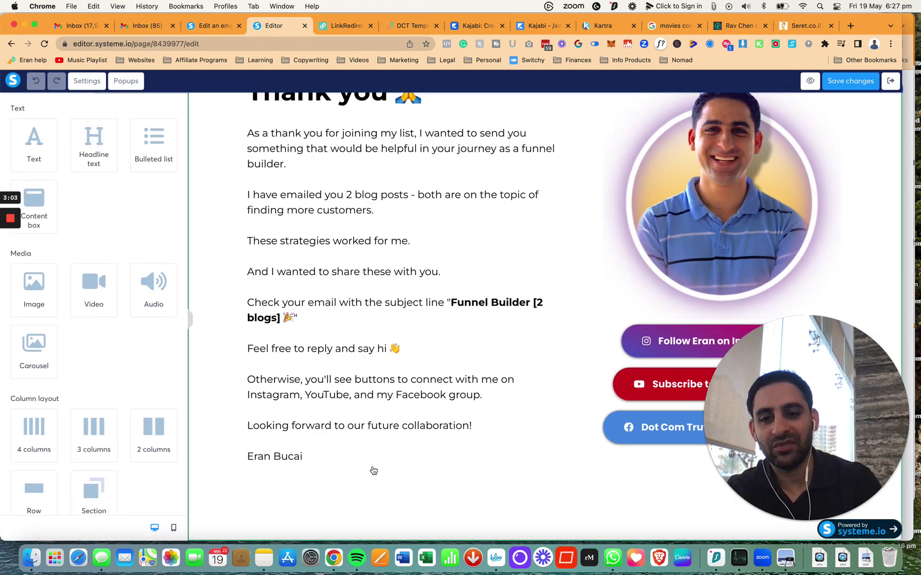
- Drop a Text element below the sign-off, select its placeholder text, and open a link file upload
{"action": "left_click_drag", "start_coordinate": [96, 483], "coordinate": [136, 446]}
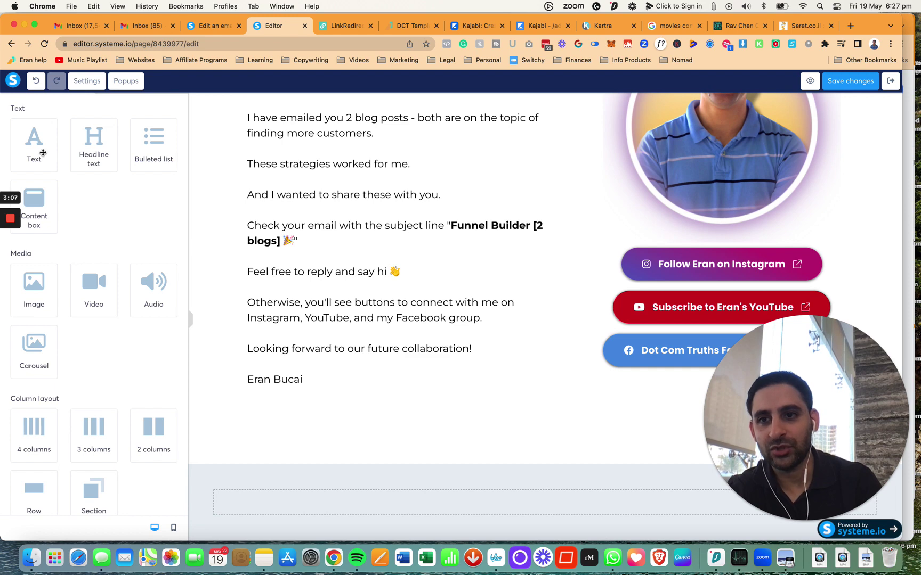
{"action": "left_click_drag", "start_coordinate": [42, 153], "coordinate": [304, 501]}
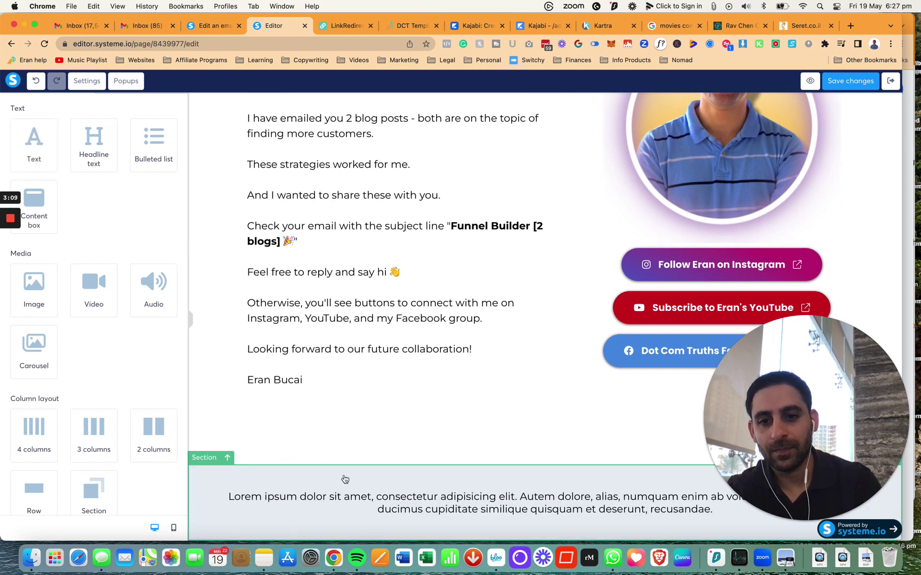
{"action": "left_click", "coordinate": [361, 497]}
{"action": "key", "text": "super+a"}
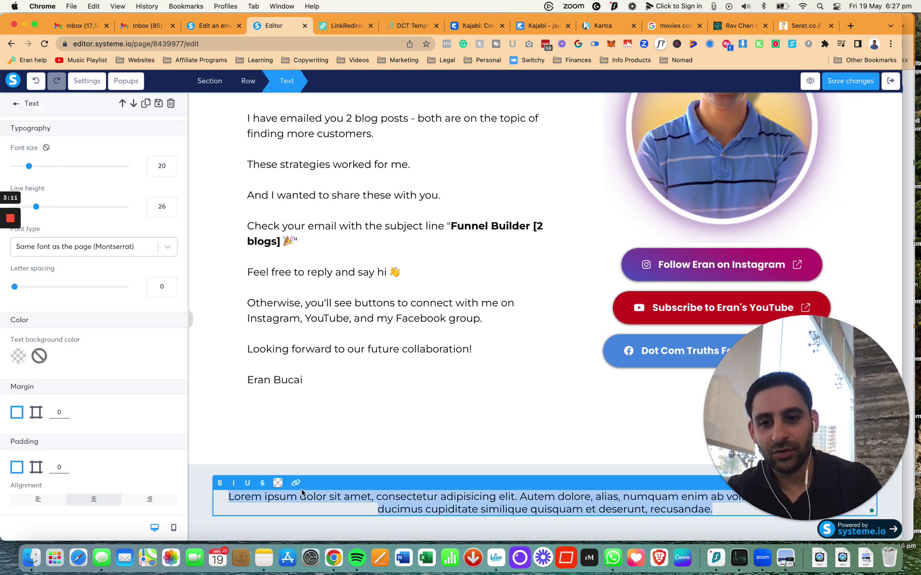
{"action": "left_click", "coordinate": [296, 483]}
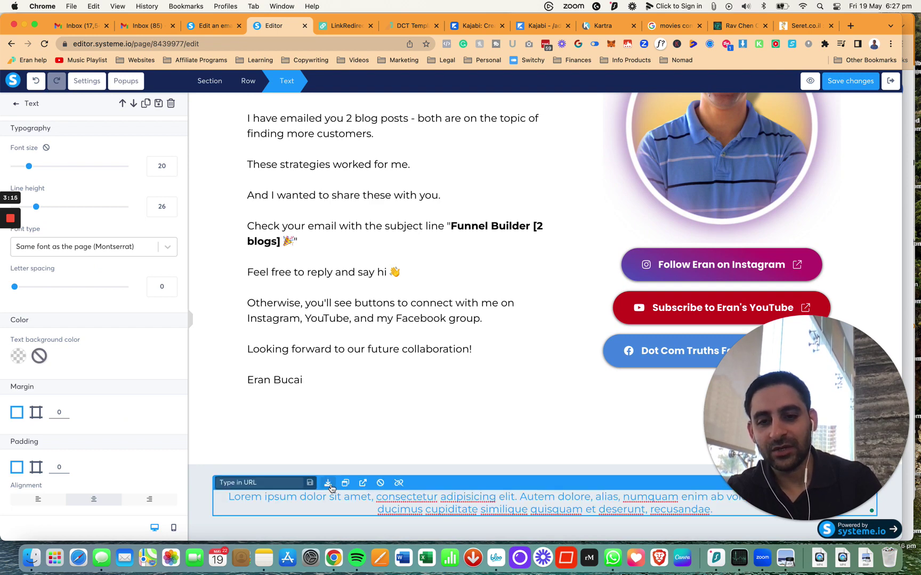
{"action": "left_click", "coordinate": [328, 483]}
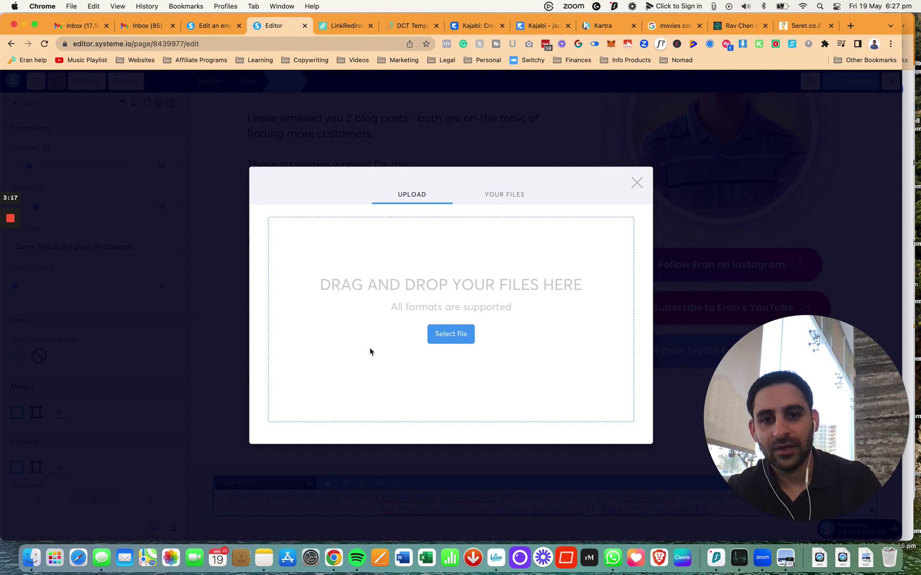
- Upload the 9 email marketing tips PDF, insert it as the link target, and copy its URL
{"action": "key", "text": "super+Tab"}
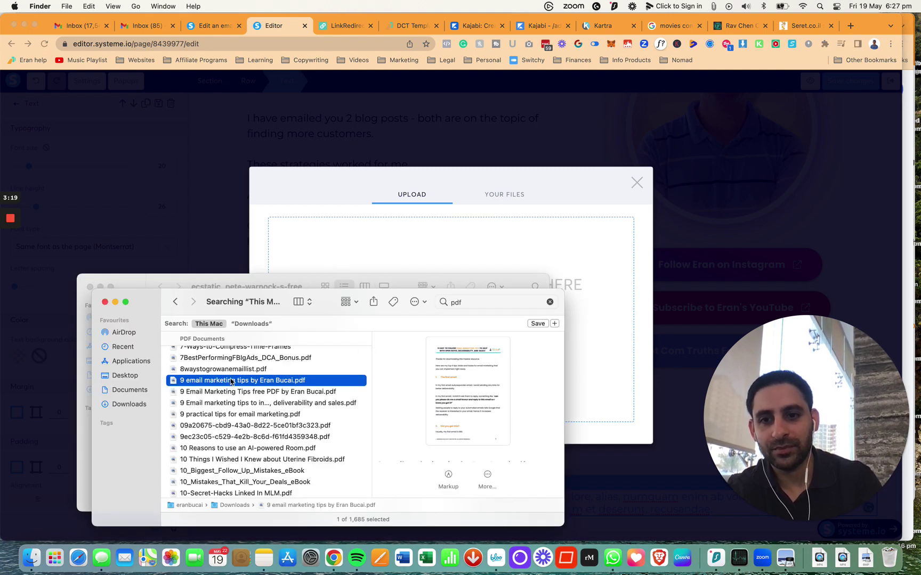
{"action": "left_click_drag", "start_coordinate": [231, 381], "coordinate": [514, 244]}
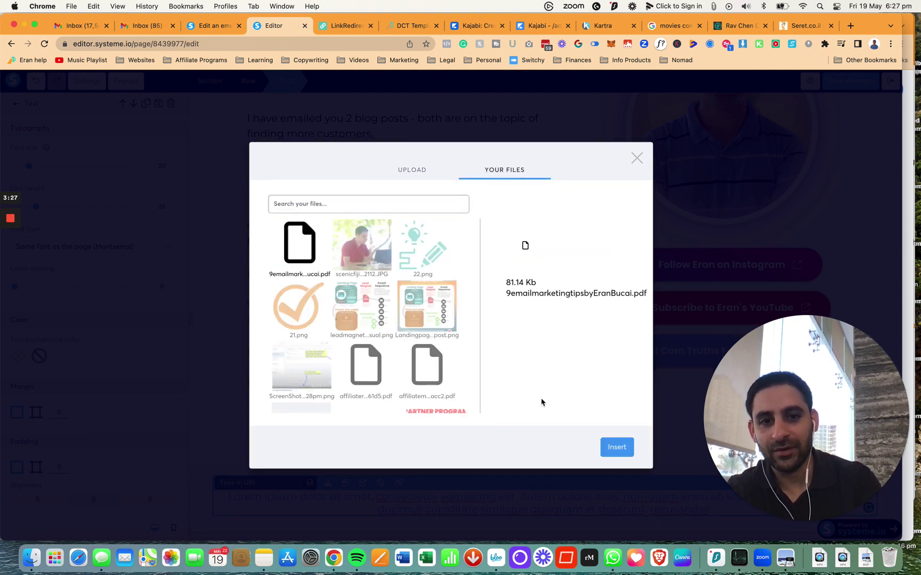
{"action": "left_click", "coordinate": [618, 450]}
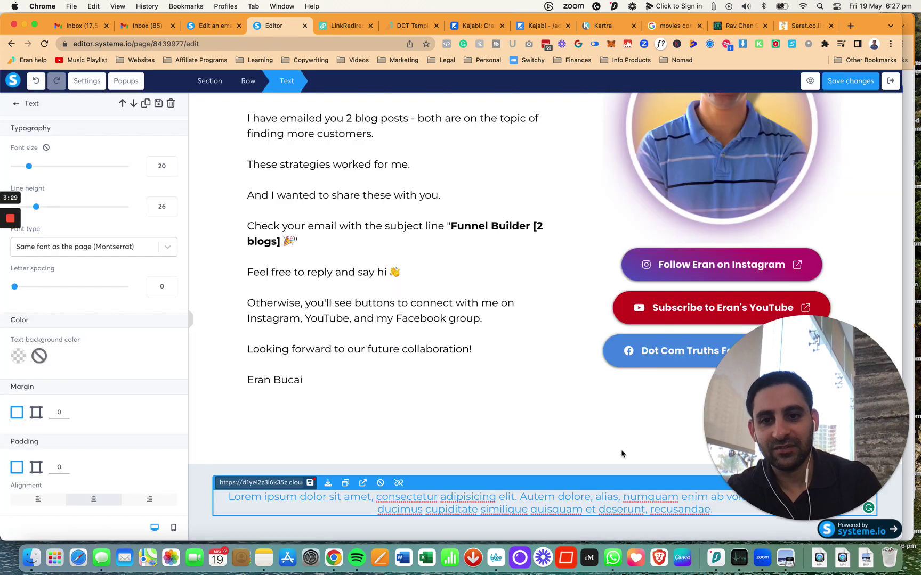
{"action": "triple_click", "coordinate": [257, 482]}
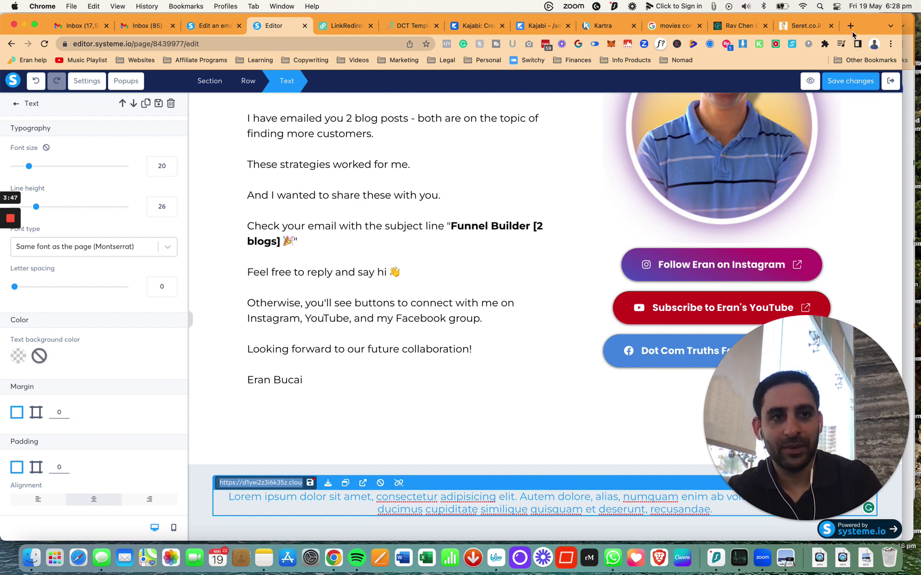
{"action": "key", "text": "super+grave"}
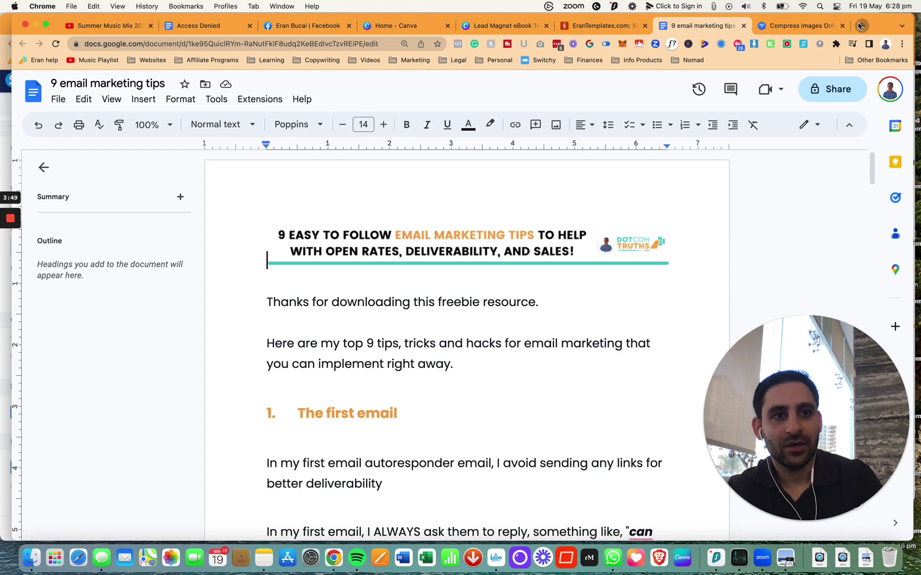
- Load the copied PDF URL in a new Chrome tab to check the ebook, then close it
{"action": "left_click", "coordinate": [861, 25]}
{"action": "type", "text": "https://d1yei2z3i6k35z.cloudfront.net/1469319/6467875c64a74_9emailmarketingtipsbyEranBucai.pdf"}
{"action": "key", "text": "Return"}
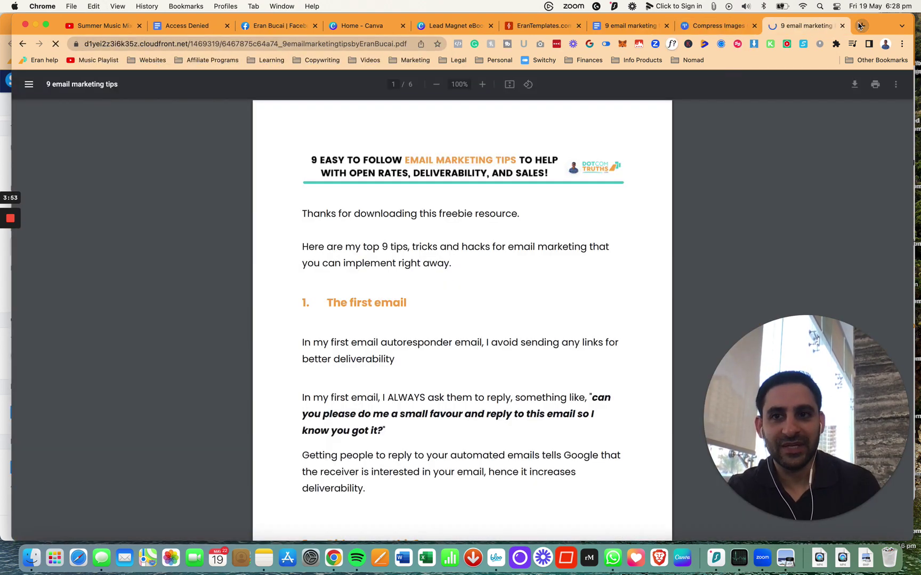
{"action": "scroll", "coordinate": [467, 304], "scroll_direction": "down", "scroll_amount": 15}
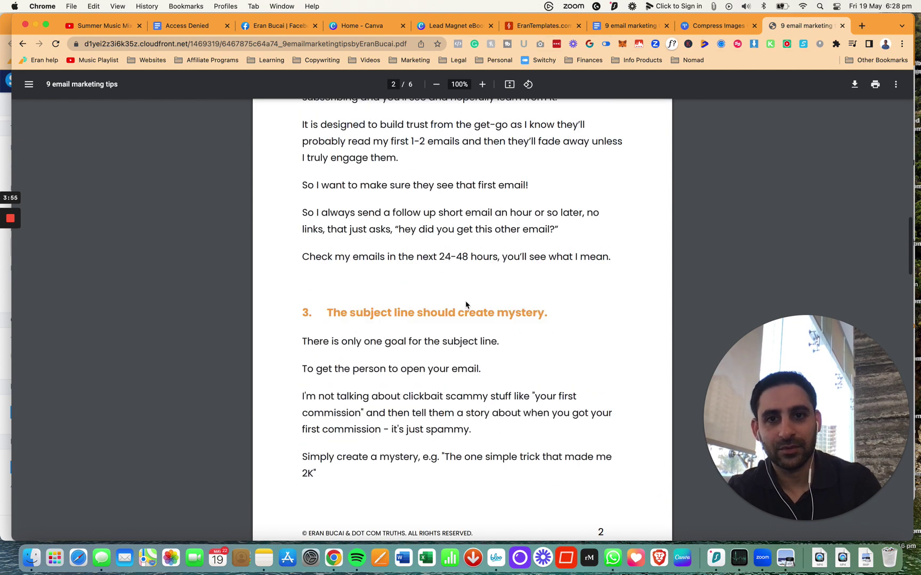
{"action": "left_click", "coordinate": [842, 25]}
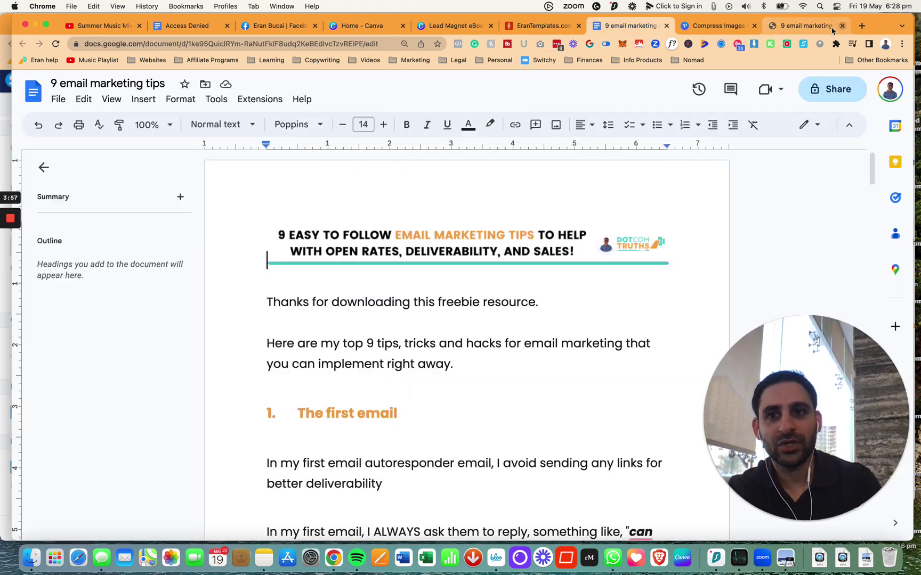
{"action": "key", "text": "super+grave"}
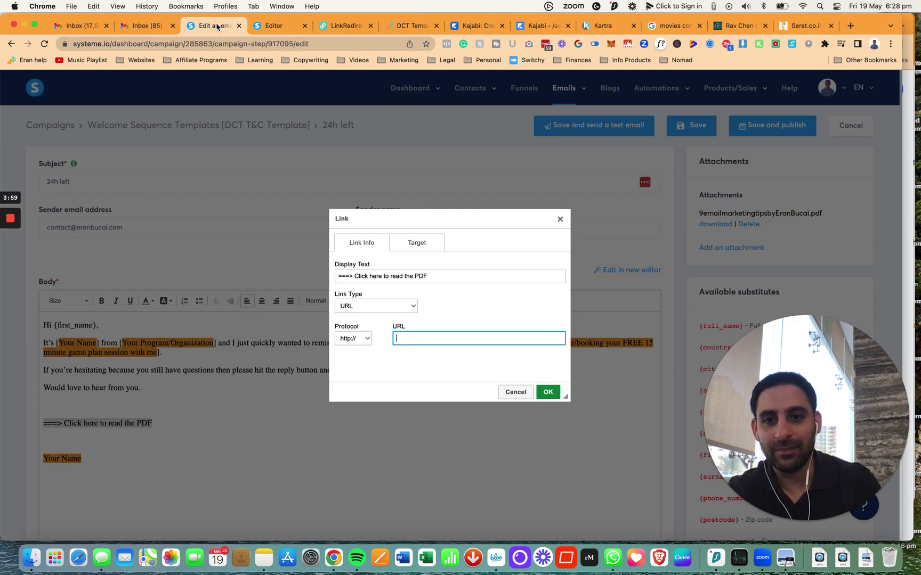
- Paste the PDF URL as the link for '===> Click here to read the PDF' and confirm
{"action": "left_click", "coordinate": [213, 25]}
{"action": "key", "text": "super+v"}
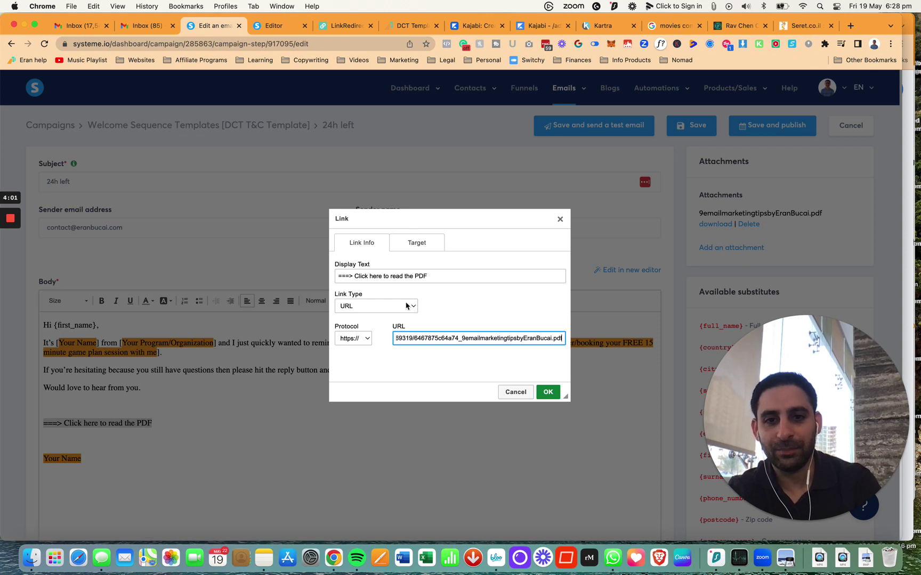
{"action": "left_click", "coordinate": [547, 393]}
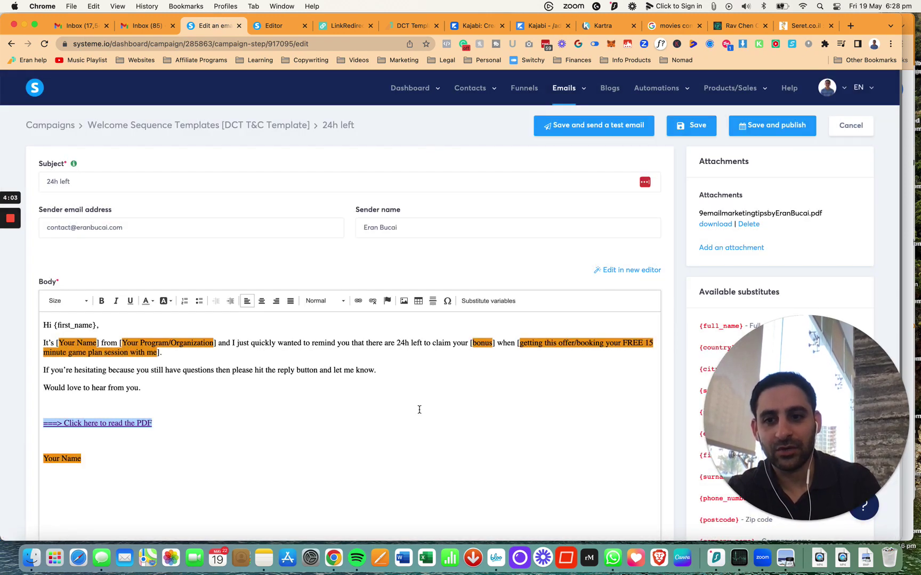
{"action": "left_click", "coordinate": [183, 424]}
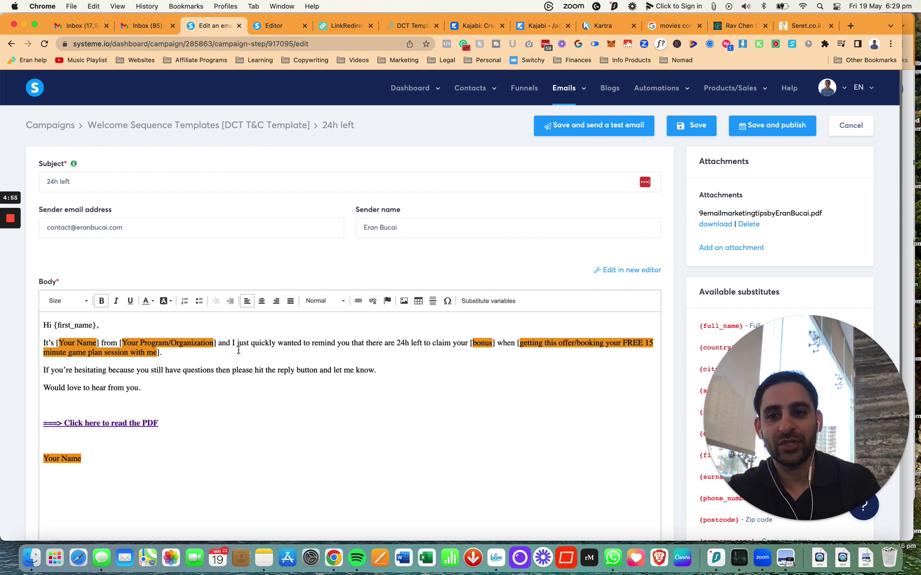
{"action": "mouse_move", "coordinate": [15, 259]}
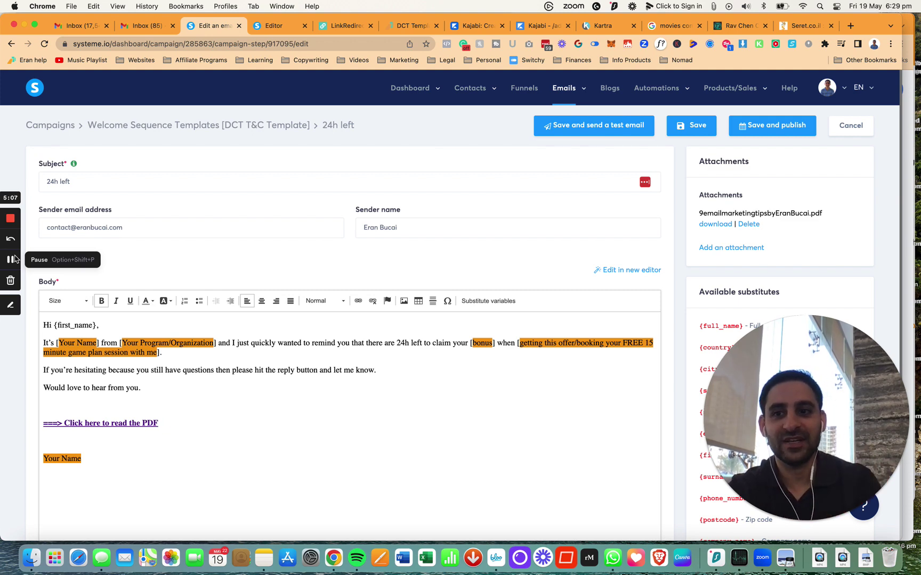
{"action": "key", "text": "super+grave"}
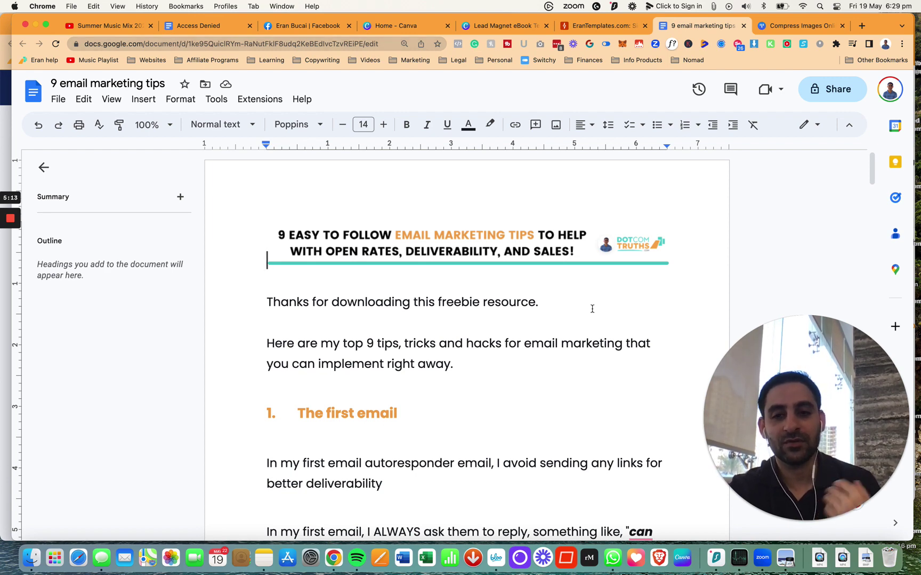
- Download the '9 email marketing tips' Google Doc as a PDF Document (.pdf)
{"action": "scroll", "coordinate": [565, 328], "scroll_direction": "down", "scroll_amount": 15}
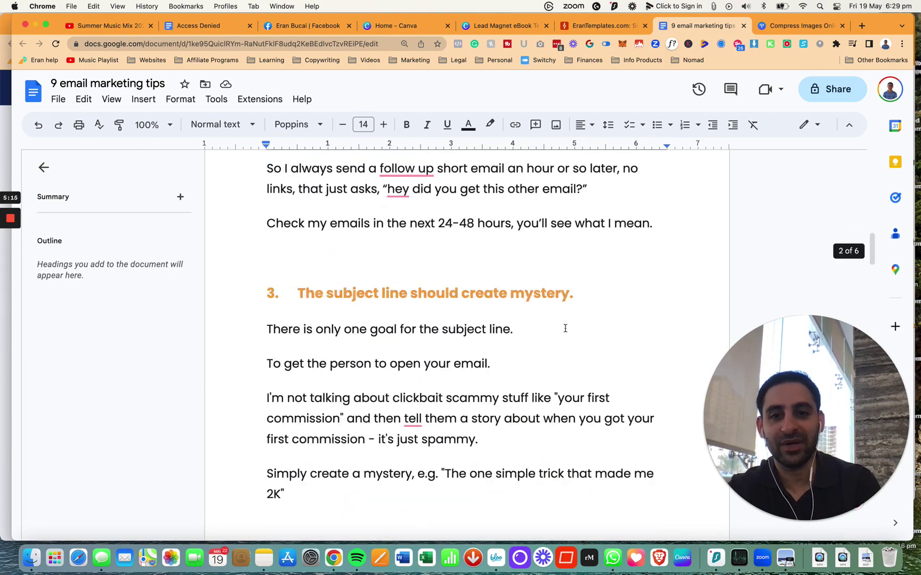
{"action": "scroll", "coordinate": [565, 328], "scroll_direction": "down", "scroll_amount": 20}
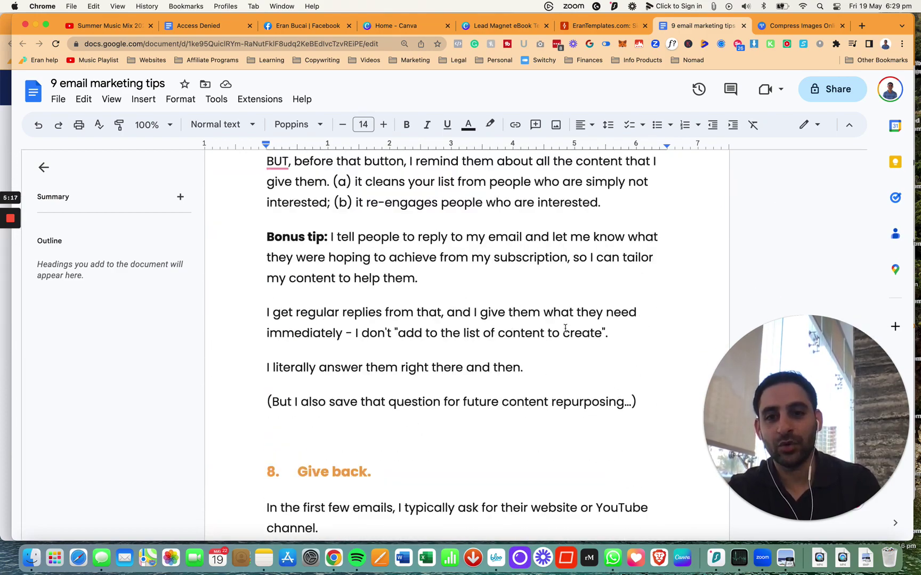
{"action": "scroll", "coordinate": [565, 329], "scroll_direction": "up", "scroll_amount": 20}
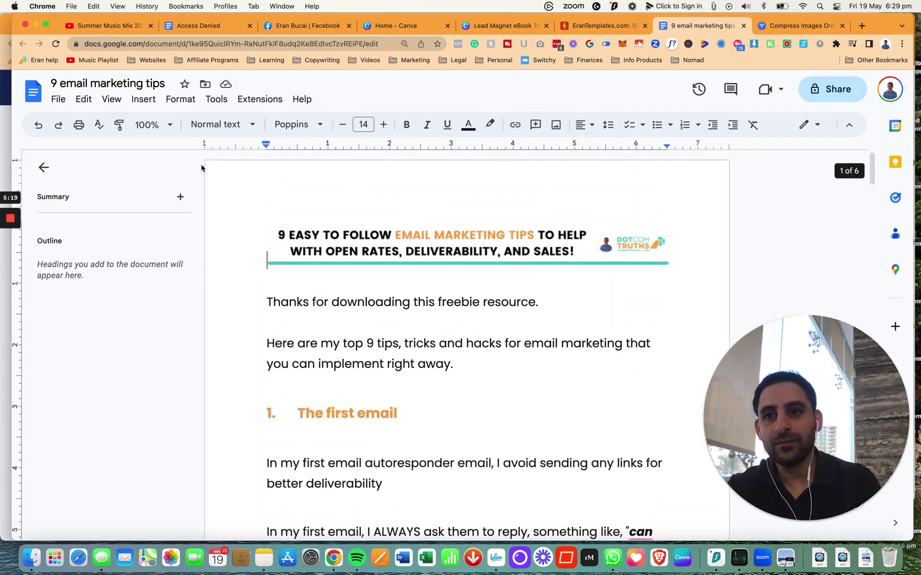
{"action": "left_click", "coordinate": [59, 99]}
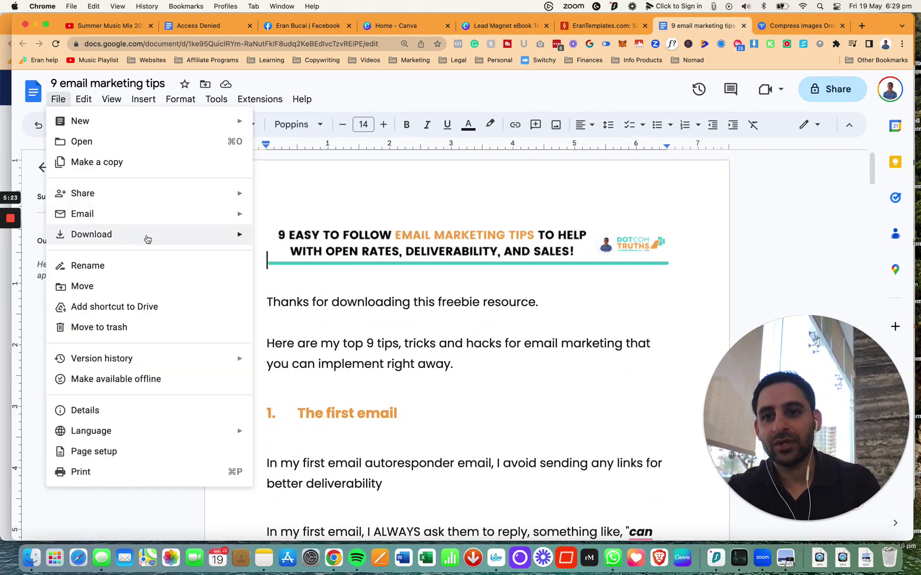
{"action": "mouse_move", "coordinate": [148, 236]}
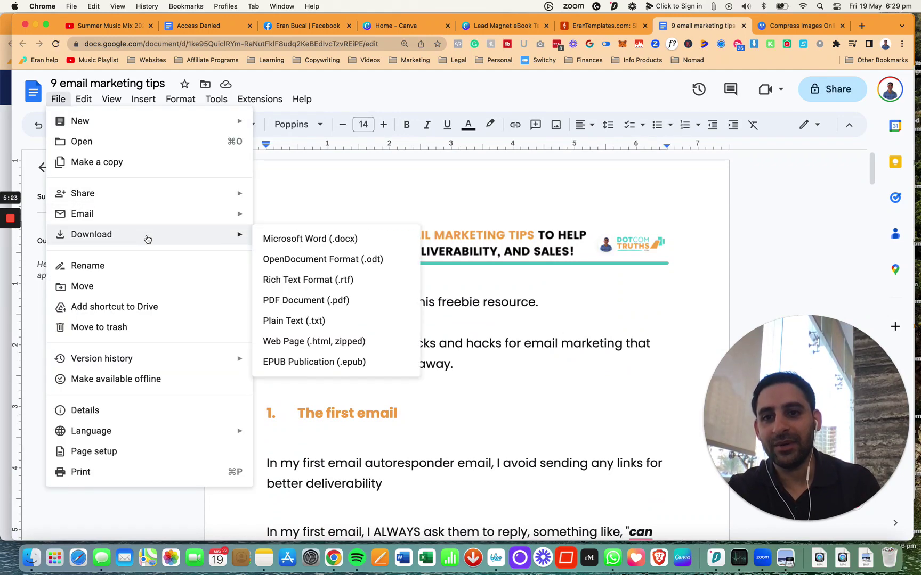
{"action": "left_click", "coordinate": [290, 306]}
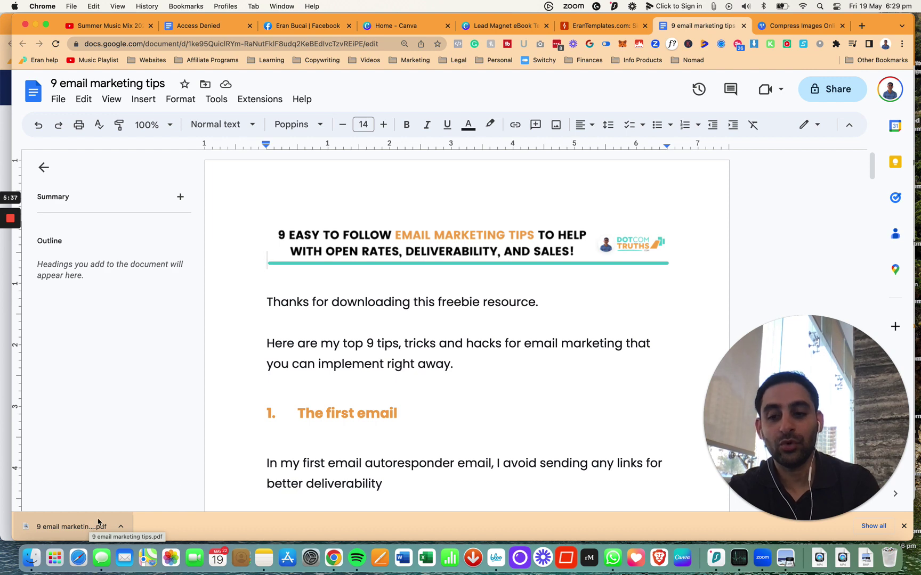
- Upload 9 email marketing tips.pdf to TinyWow's Compress PDF tool and pass the reCaptcha
{"action": "left_click", "coordinate": [794, 25]}
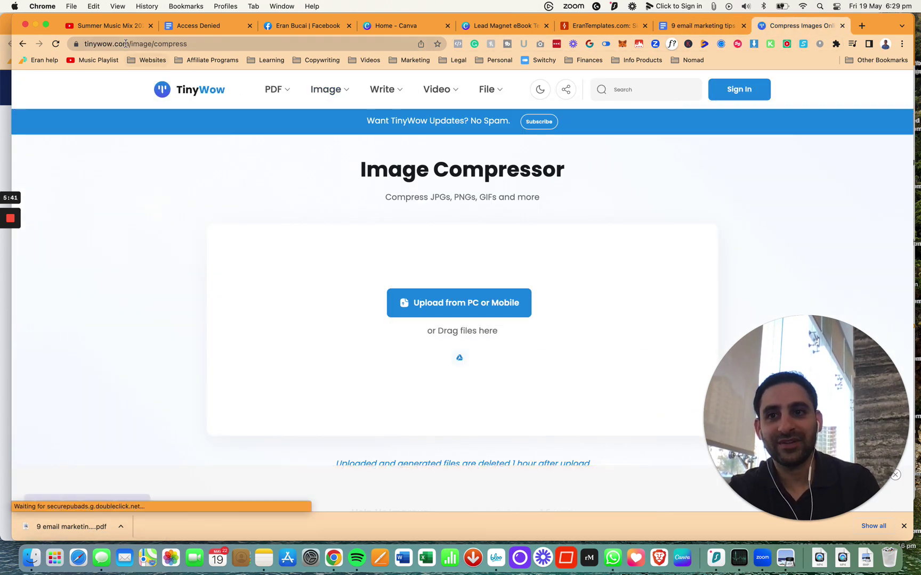
{"action": "mouse_move", "coordinate": [274, 91]}
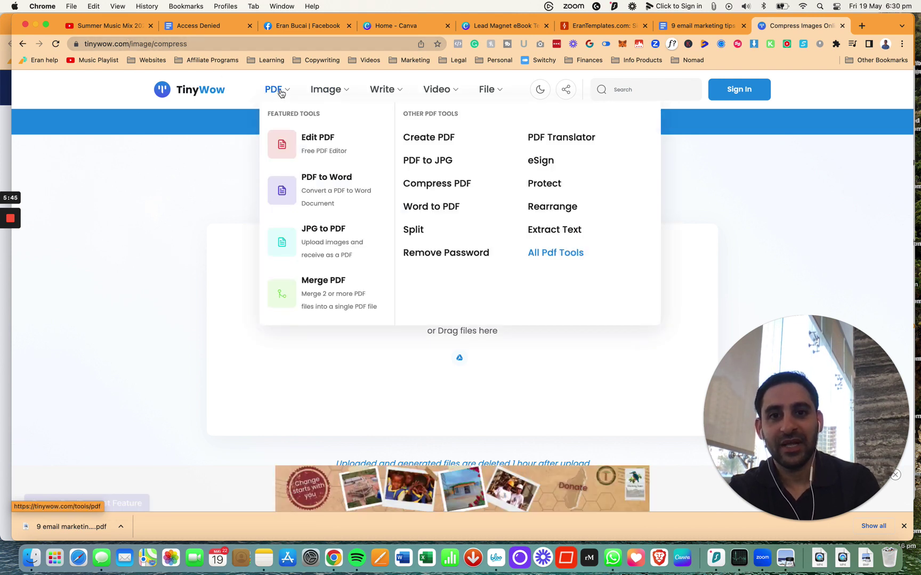
{"action": "left_click", "coordinate": [427, 185]}
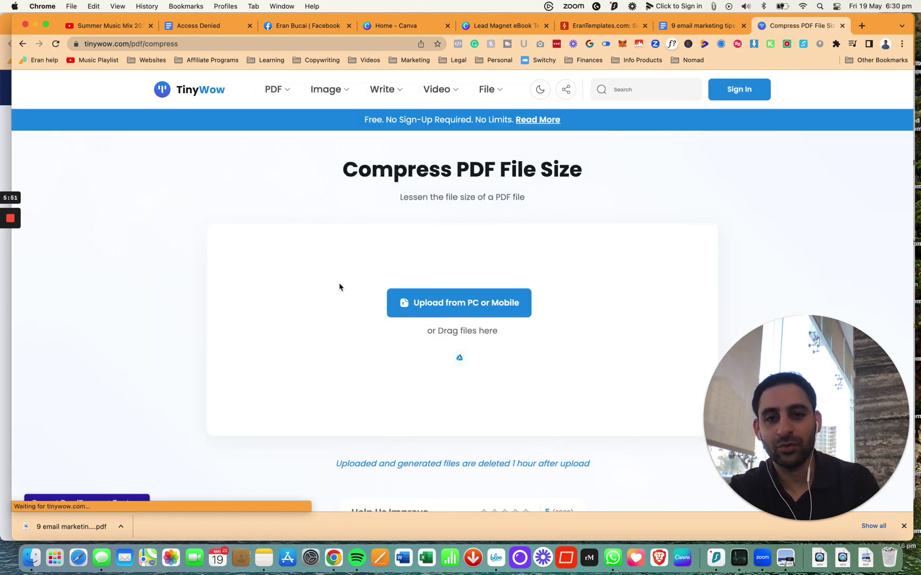
{"action": "left_click", "coordinate": [434, 303]}
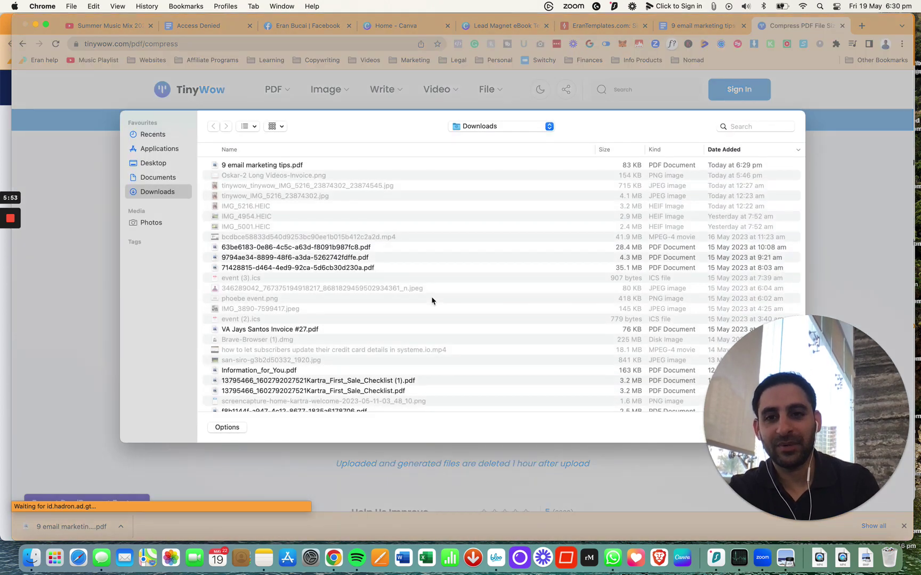
{"action": "left_click", "coordinate": [279, 168]}
{"action": "left_click", "coordinate": [743, 478]}
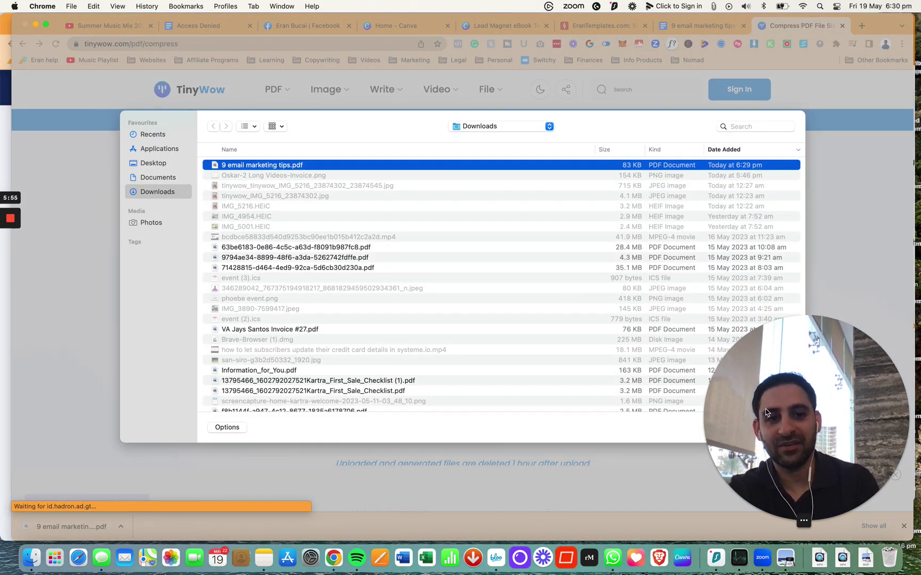
{"action": "left_click", "coordinate": [776, 427]}
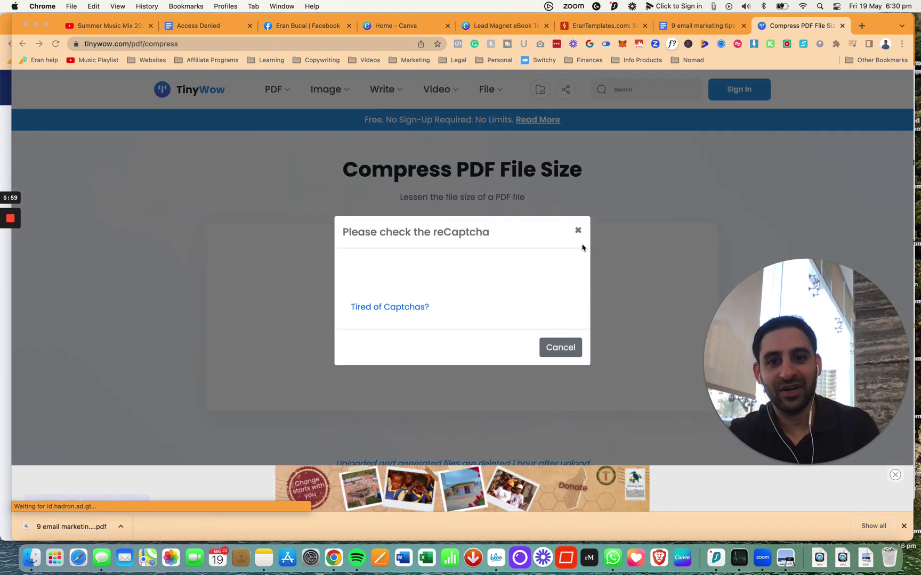
{"action": "left_click", "coordinate": [365, 281]}
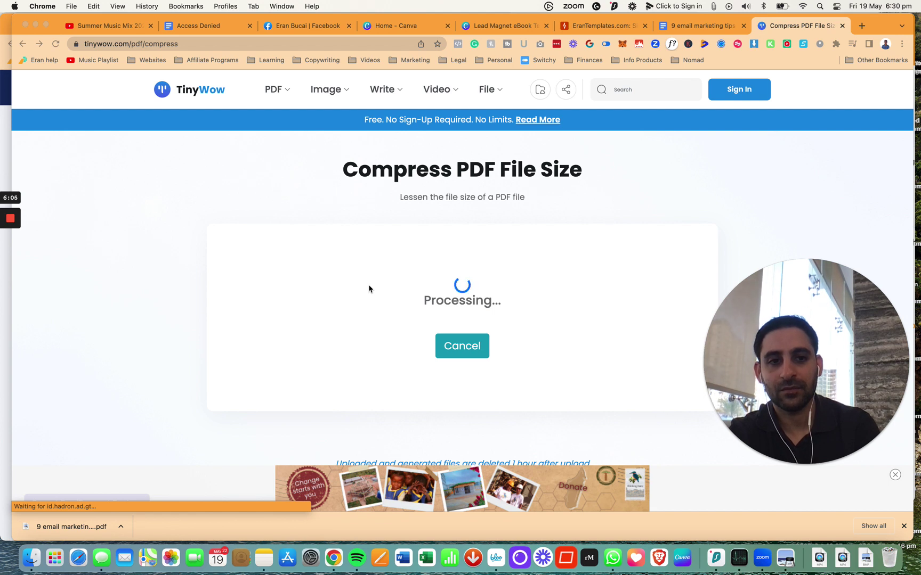
- Save the compressed 56.2 kB PDF (32% smaller) to the device and open Finder
{"action": "mouse_move", "coordinate": [2, 240]}
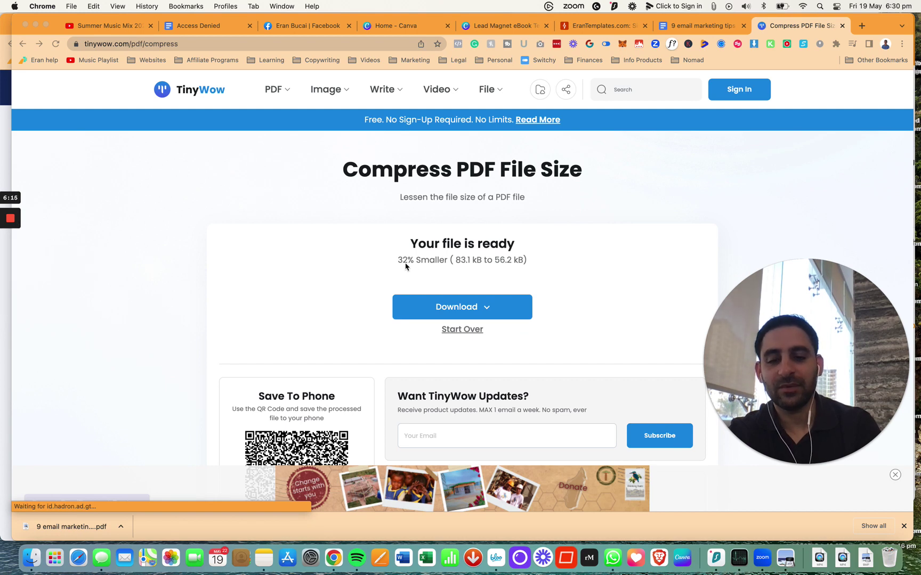
{"action": "left_click", "coordinate": [486, 314]}
{"action": "left_click", "coordinate": [486, 314]}
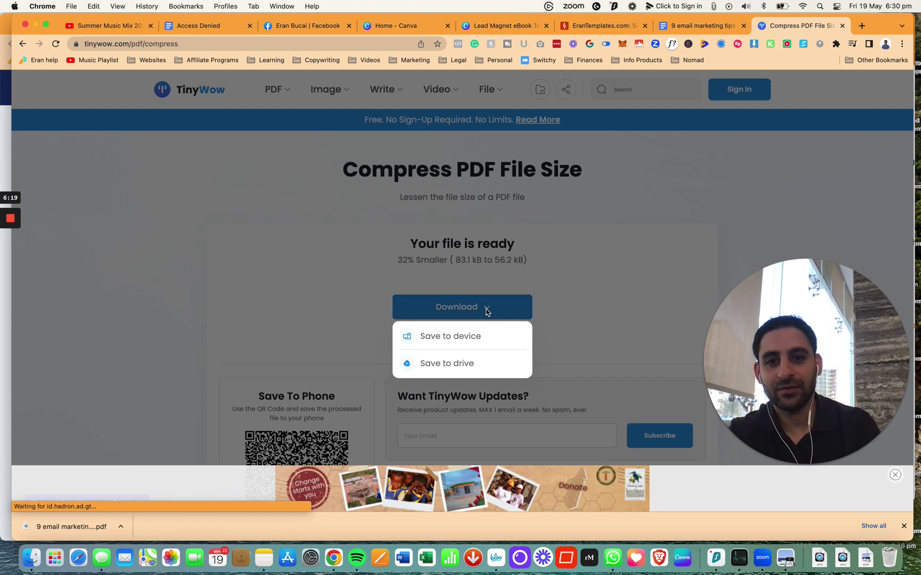
{"action": "left_click", "coordinate": [453, 340]}
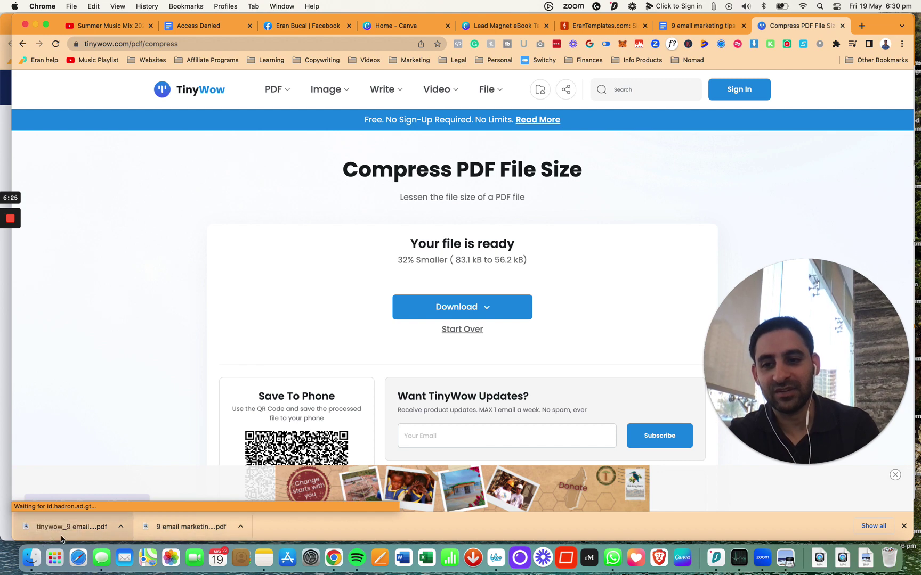
{"action": "left_click", "coordinate": [31, 558]}
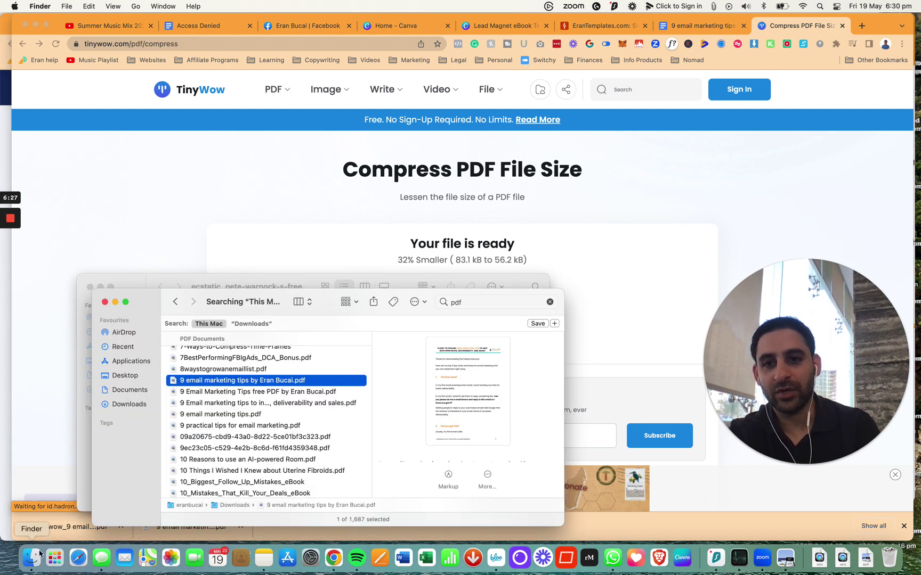
- In Downloads, select tinywow_9 email marketing tips_23958293.pdf and start renaming it
{"action": "left_click", "coordinate": [126, 404]}
{"action": "scroll", "coordinate": [211, 341], "scroll_direction": "up", "scroll_amount": 20}
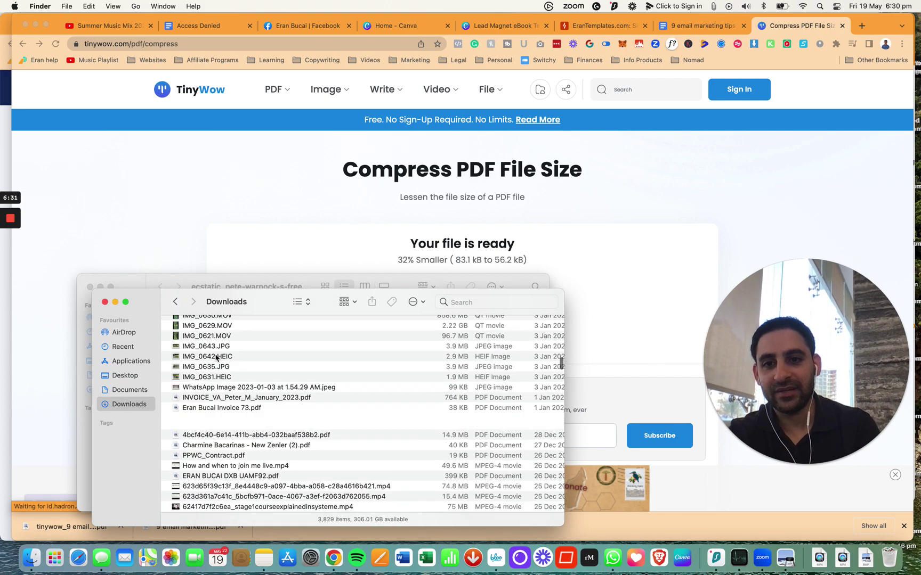
{"action": "scroll", "coordinate": [216, 352], "scroll_direction": "up", "scroll_amount": 10}
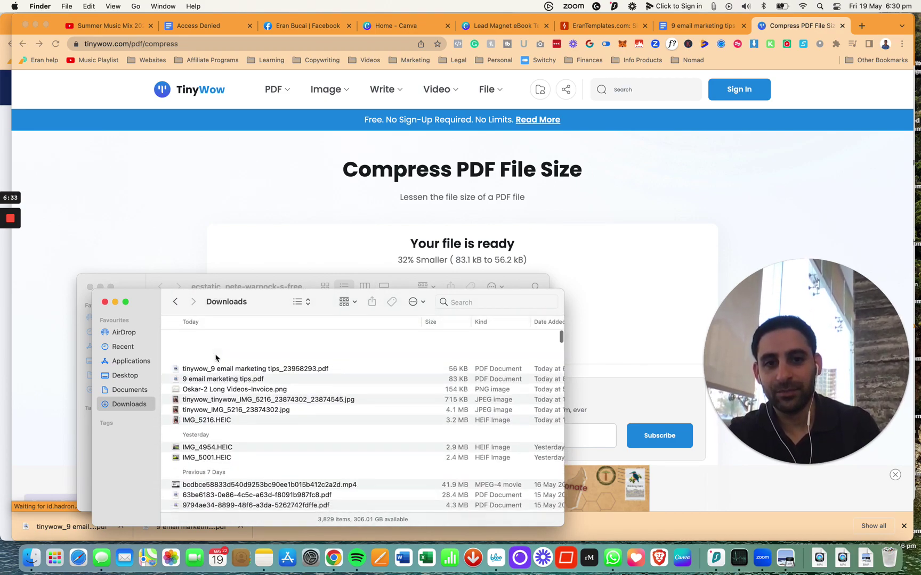
{"action": "left_click", "coordinate": [220, 339]}
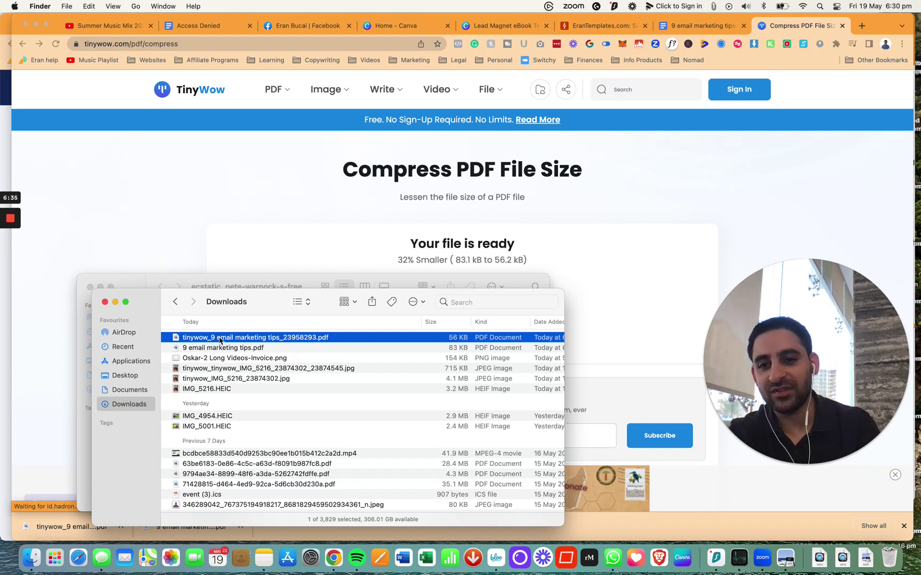
{"action": "key", "text": "Return"}
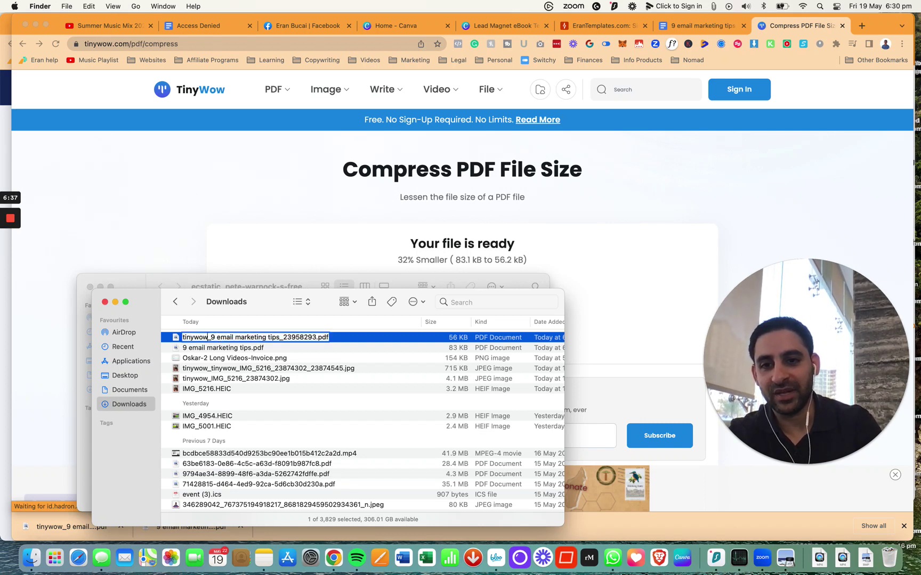
{"action": "key", "text": "Left"}
{"action": "key", "text": "alt+Right"}
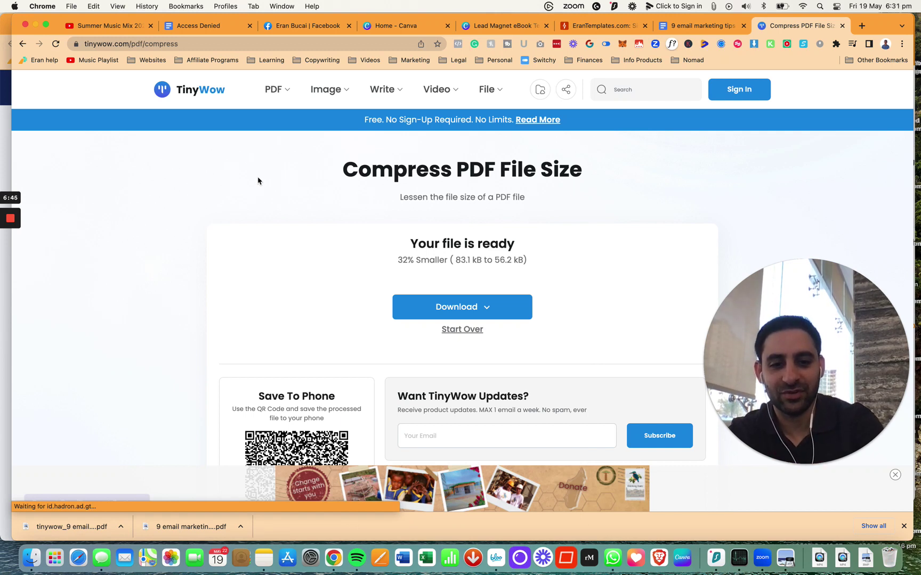
{"action": "key", "text": "XF86MonBrightnessUp"}
{"action": "key", "text": "XF86MonBrightnessUp"}
{"action": "key", "text": "XF86MonBrightnessUp"}
{"action": "key", "text": "XF86MonBrightnessUp"}
{"action": "key", "text": "XF86MonBrightnessUp"}
{"action": "key", "text": "XF86MonBrightnessUp"}
{"action": "key", "text": "XF86MonBrightnessUp"}
{"action": "key", "text": "XF86MonBrightnessUp"}
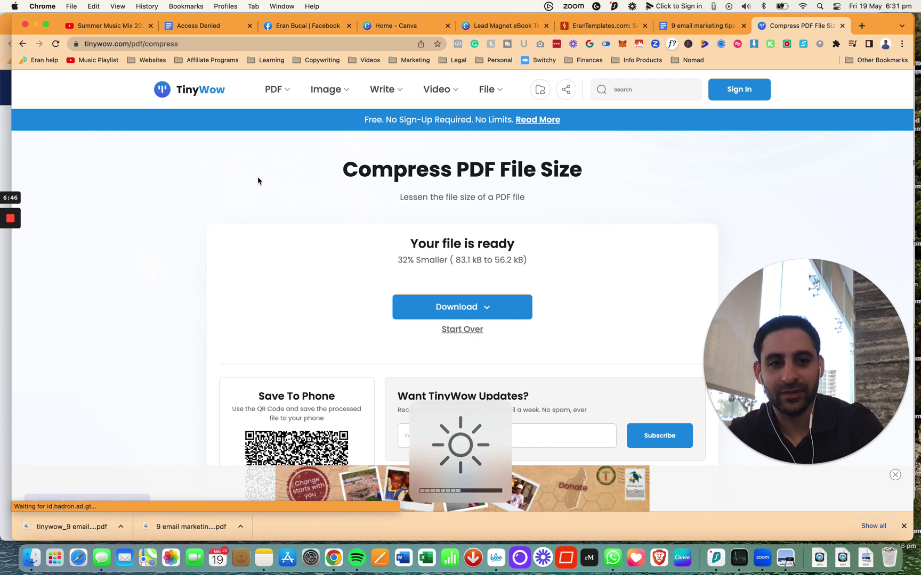
- Bring up the 57-page Lead Magnet eBook Template design in Canva and open its Share menu
{"action": "left_click", "coordinate": [501, 27]}
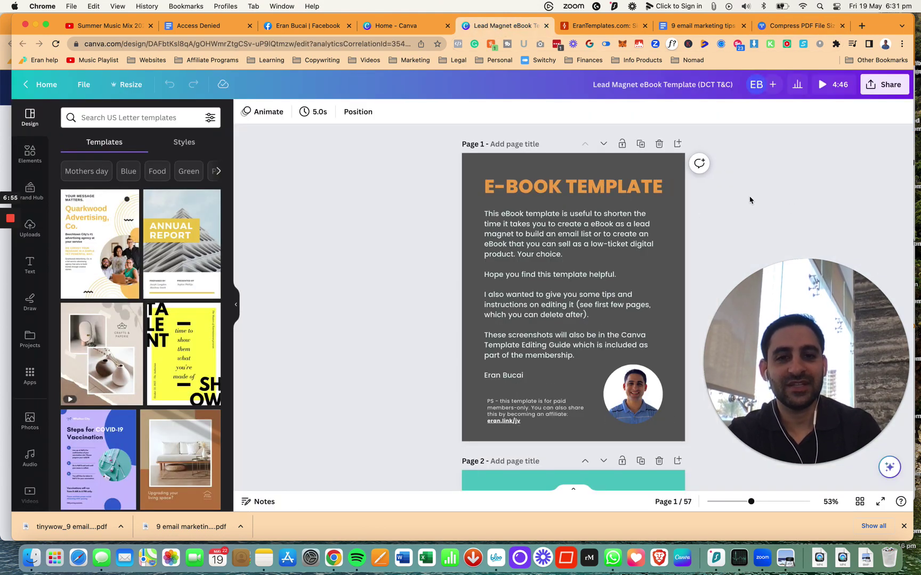
{"action": "scroll", "coordinate": [402, 287], "scroll_direction": "down", "scroll_amount": 15}
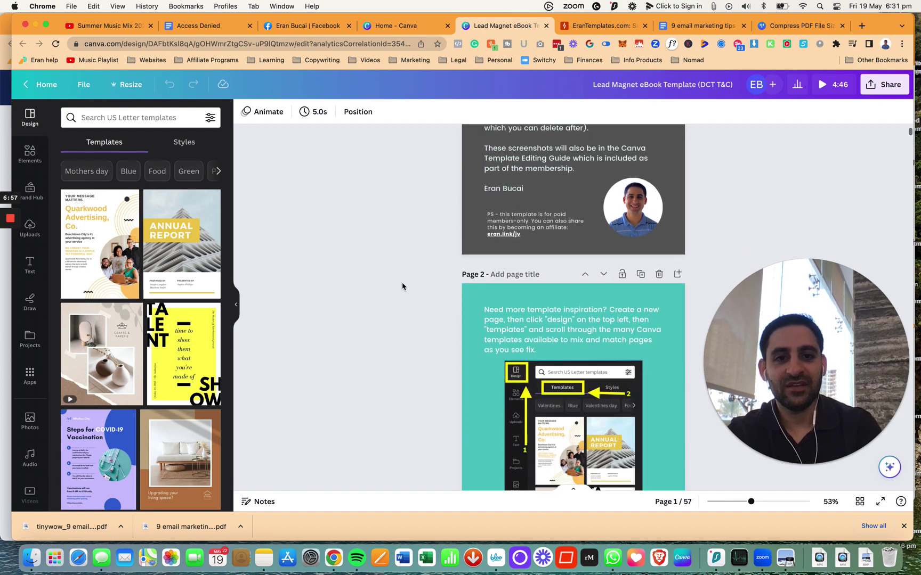
{"action": "scroll", "coordinate": [402, 286], "scroll_direction": "down", "scroll_amount": 15}
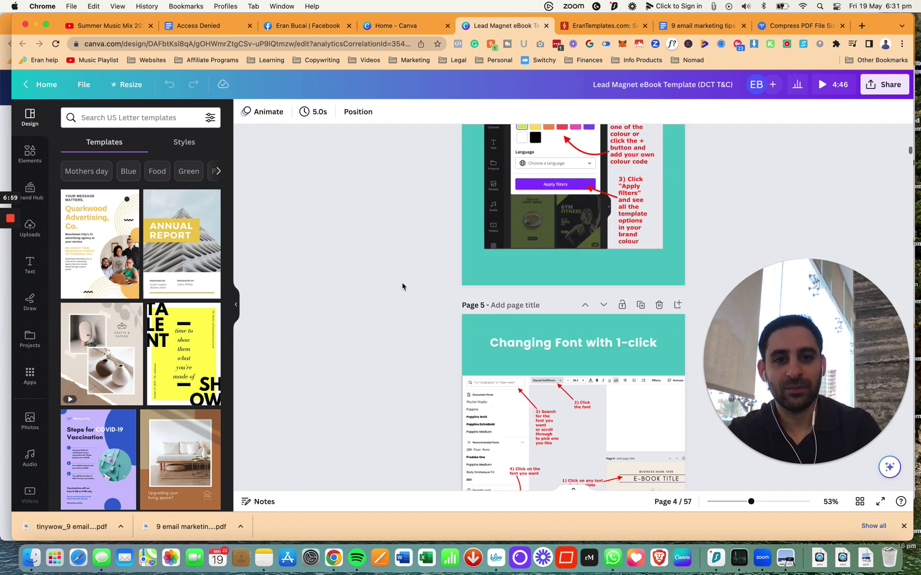
{"action": "scroll", "coordinate": [402, 295], "scroll_direction": "down", "scroll_amount": 15}
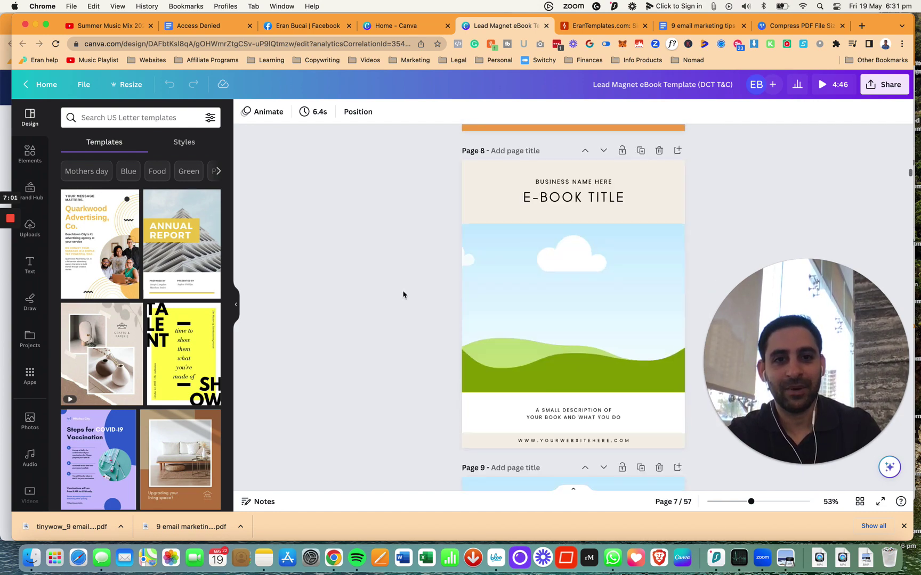
{"action": "scroll", "coordinate": [403, 295], "scroll_direction": "down", "scroll_amount": 15}
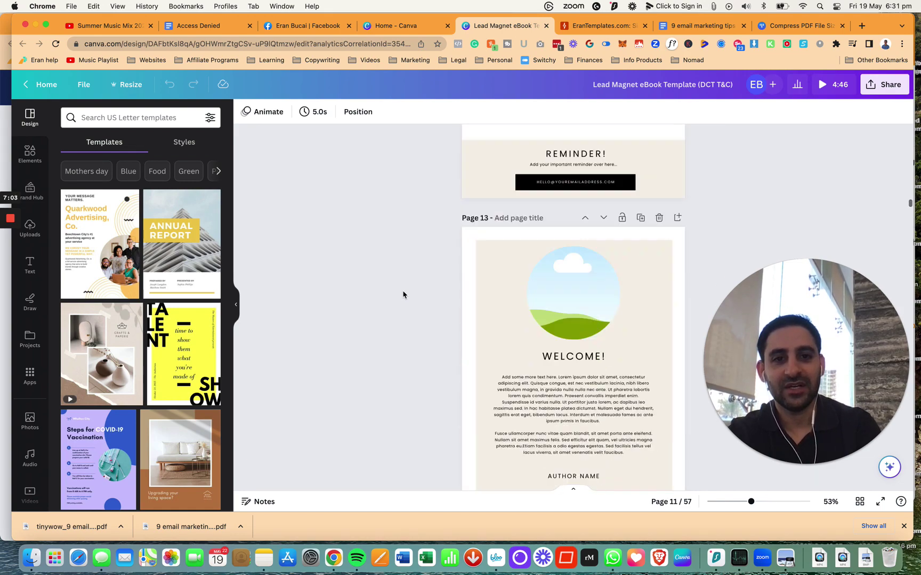
{"action": "scroll", "coordinate": [402, 357], "scroll_direction": "down", "scroll_amount": 15}
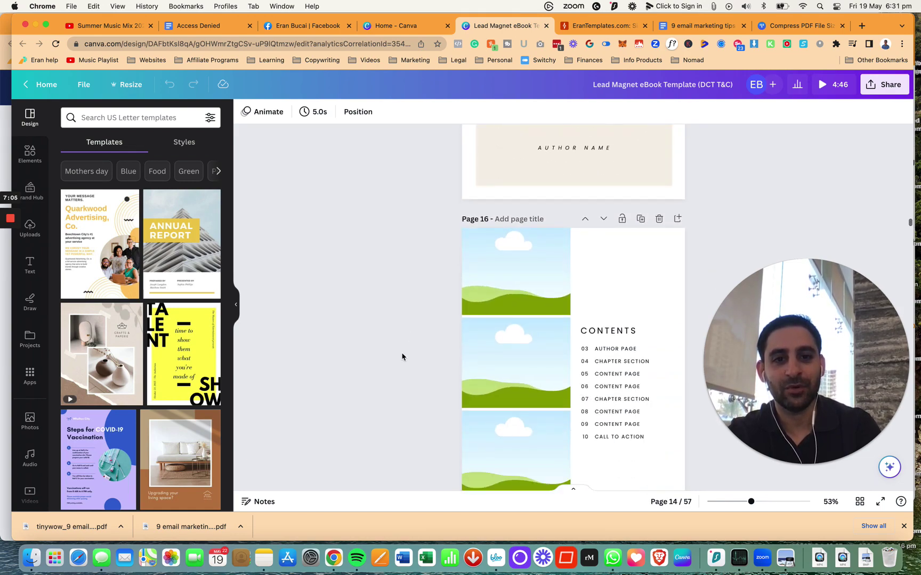
{"action": "scroll", "coordinate": [403, 357], "scroll_direction": "down", "scroll_amount": 15}
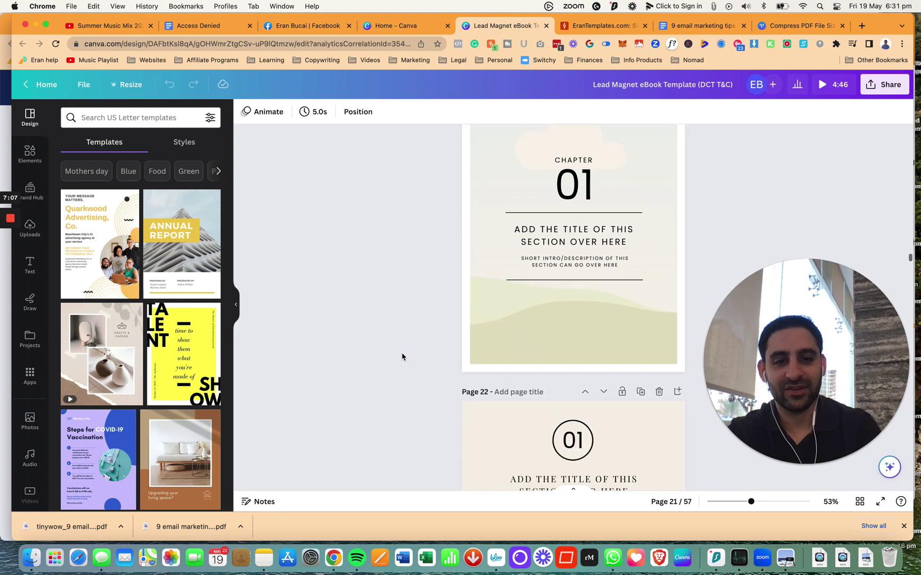
{"action": "scroll", "coordinate": [402, 357], "scroll_direction": "down", "scroll_amount": 15}
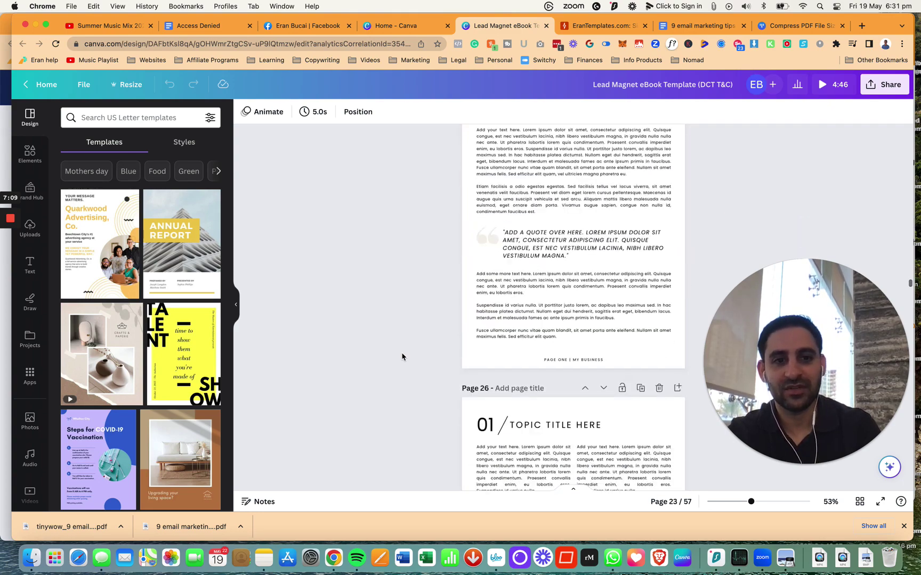
{"action": "scroll", "coordinate": [402, 357], "scroll_direction": "down", "scroll_amount": 12}
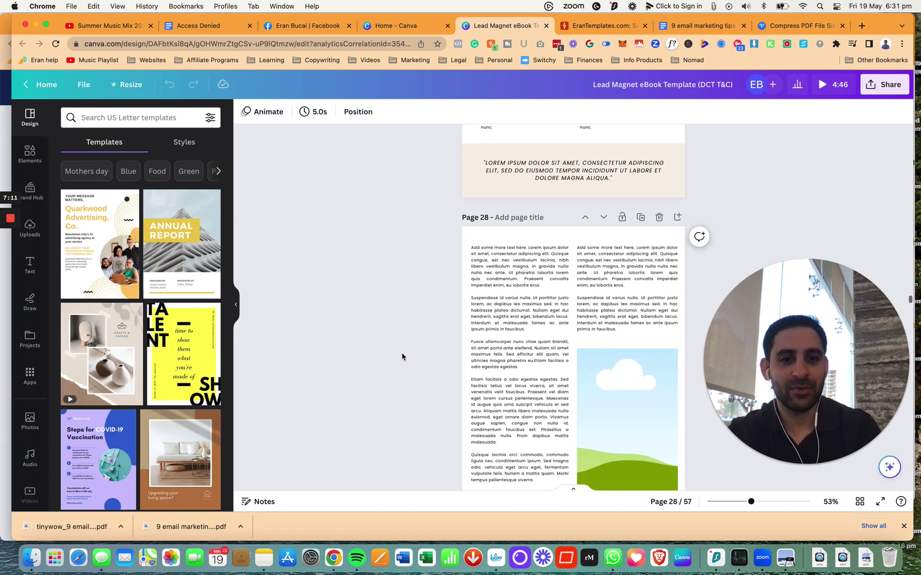
{"action": "scroll", "coordinate": [402, 357], "scroll_direction": "down", "scroll_amount": 2}
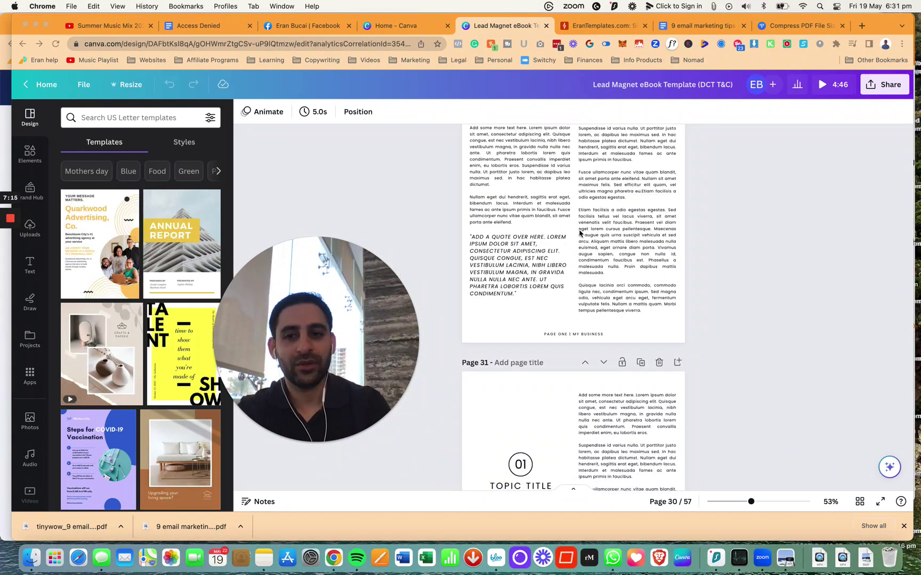
{"action": "left_click", "coordinate": [800, 230]}
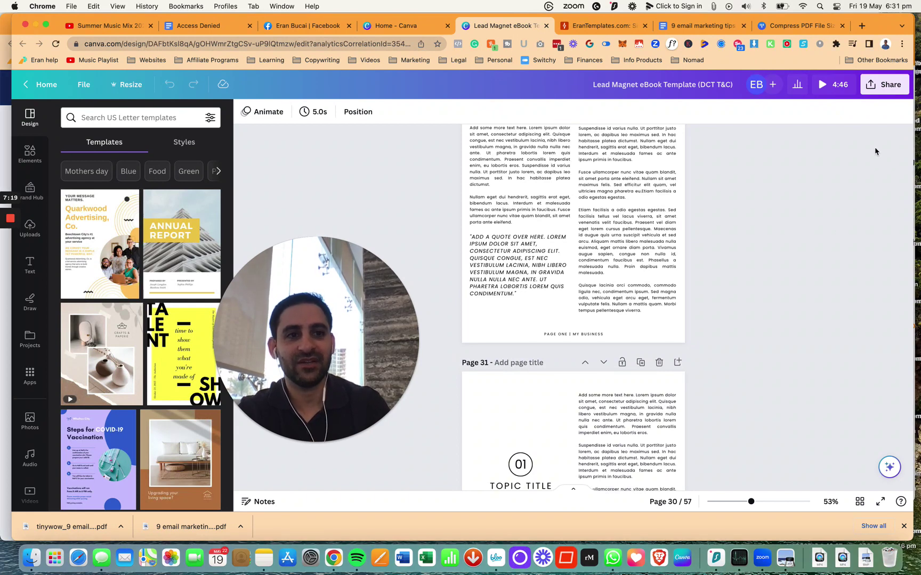
{"action": "left_click", "coordinate": [882, 86]}
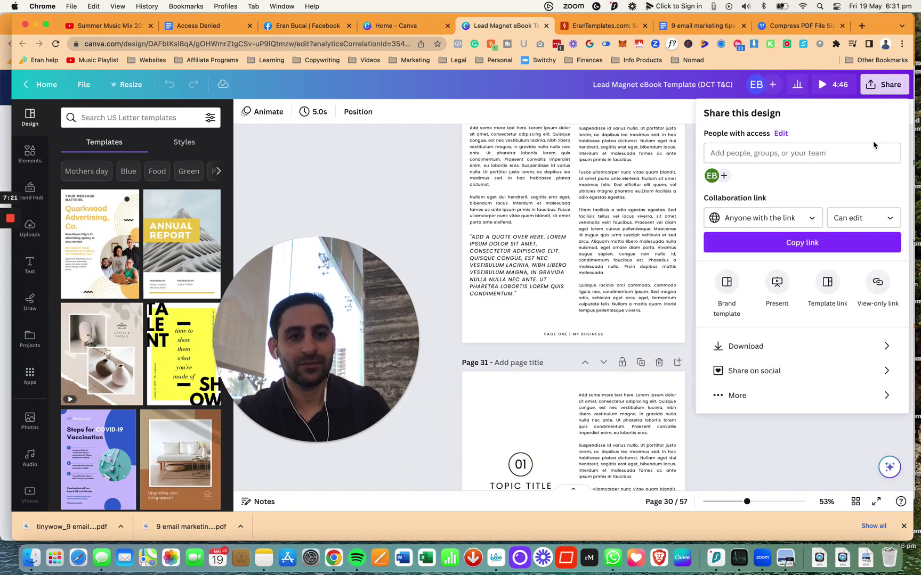
- Download the ebook as PDF Standard with all 57 pages selected
{"action": "left_click", "coordinate": [842, 346]}
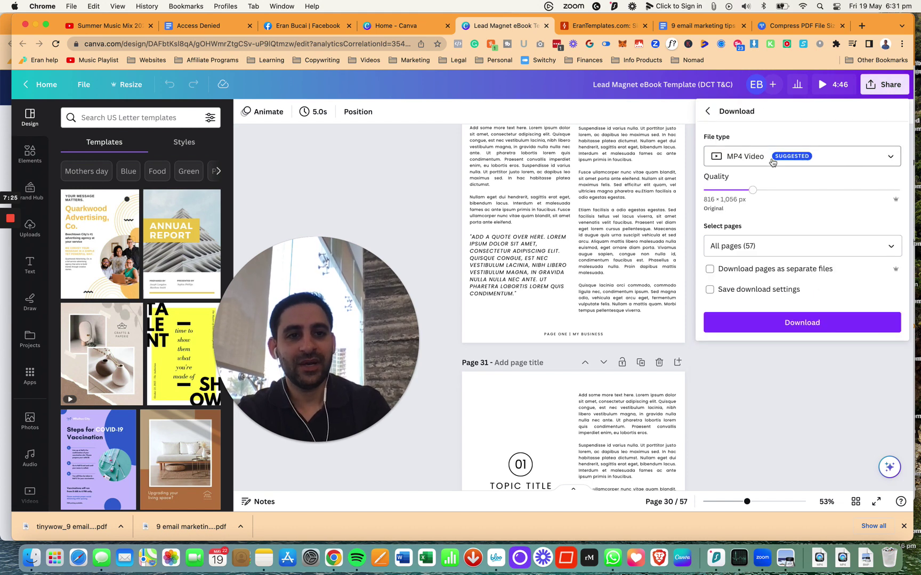
{"action": "left_click", "coordinate": [867, 160]}
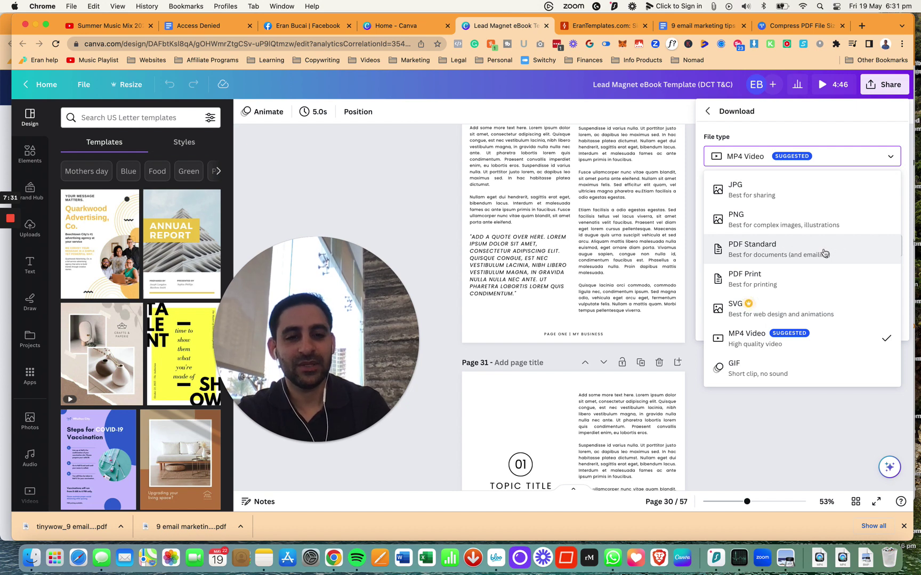
{"action": "left_click", "coordinate": [856, 257]}
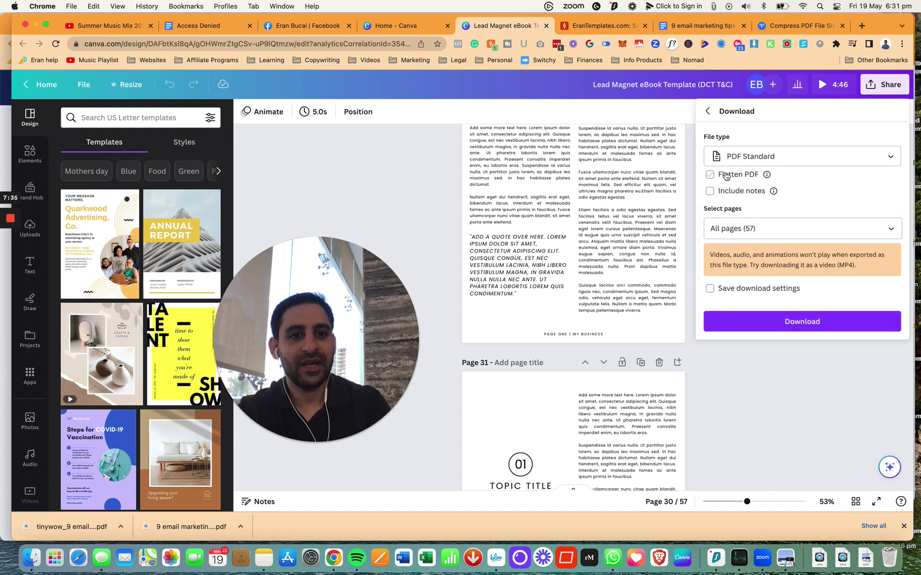
{"action": "mouse_move", "coordinate": [767, 181]}
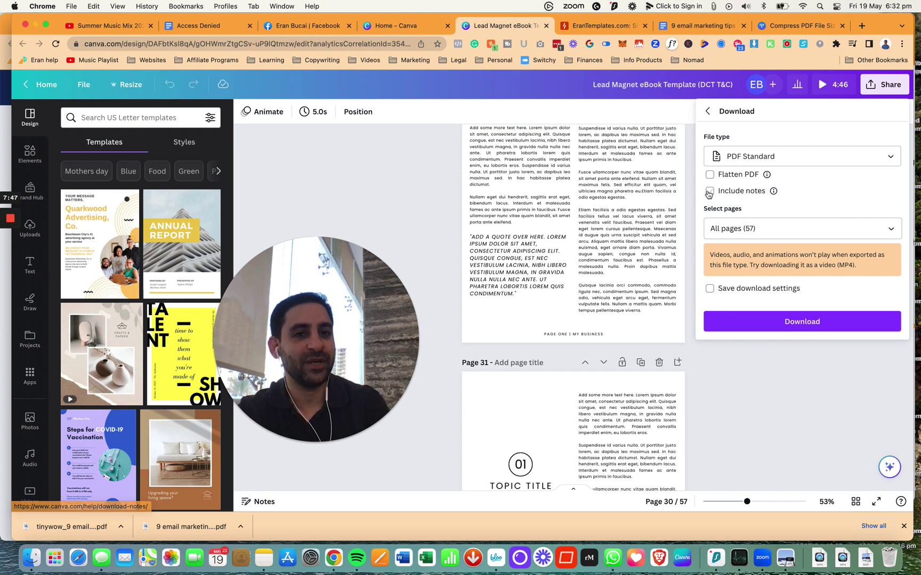
{"action": "left_click", "coordinate": [808, 228]}
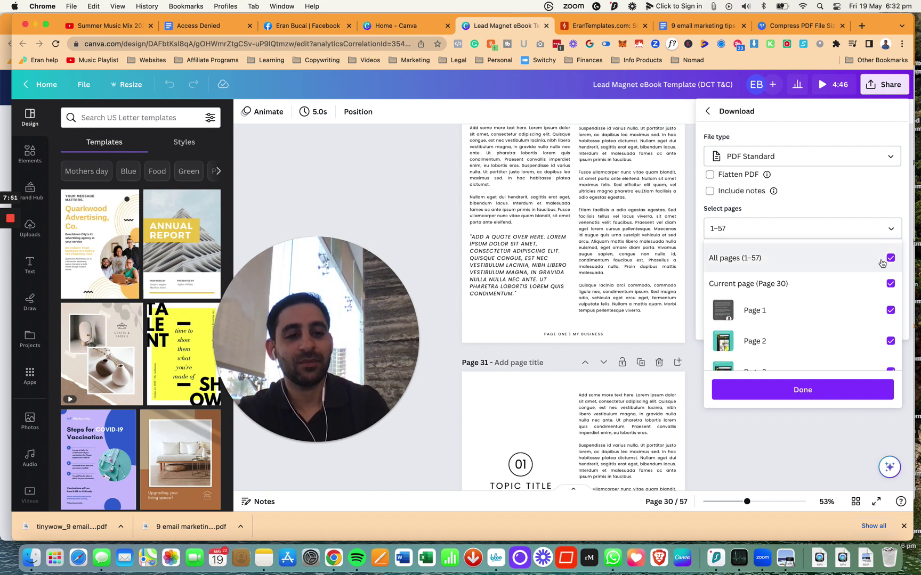
{"action": "left_click", "coordinate": [848, 208]}
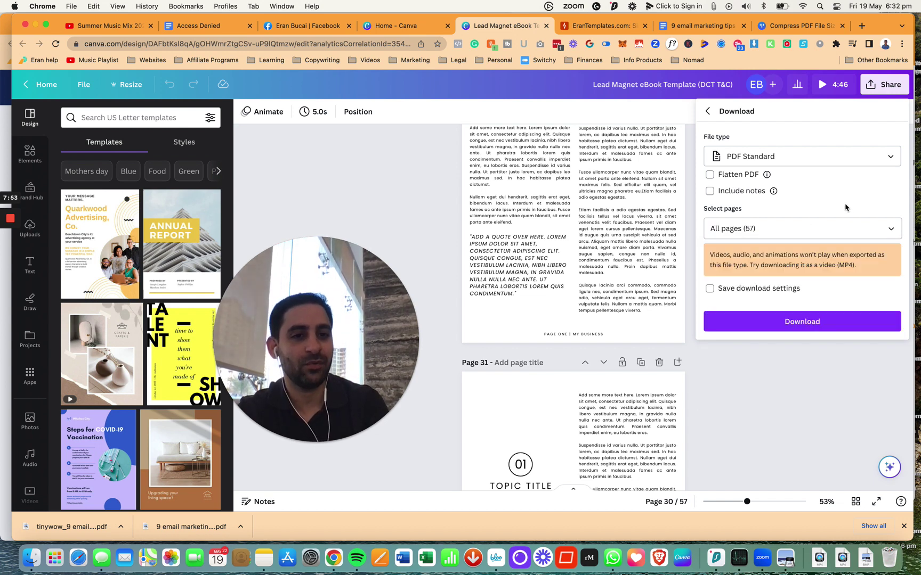
{"action": "left_click", "coordinate": [824, 322]}
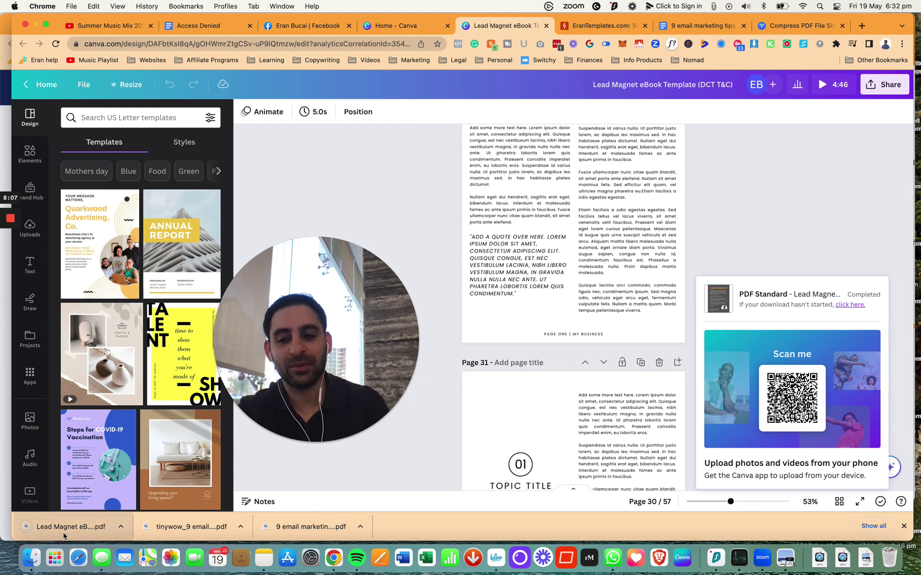
- Select the 3.7 MB Lead Magnet eBook Template PDF in Finder's Downloads folder
{"action": "left_click", "coordinate": [64, 534]}
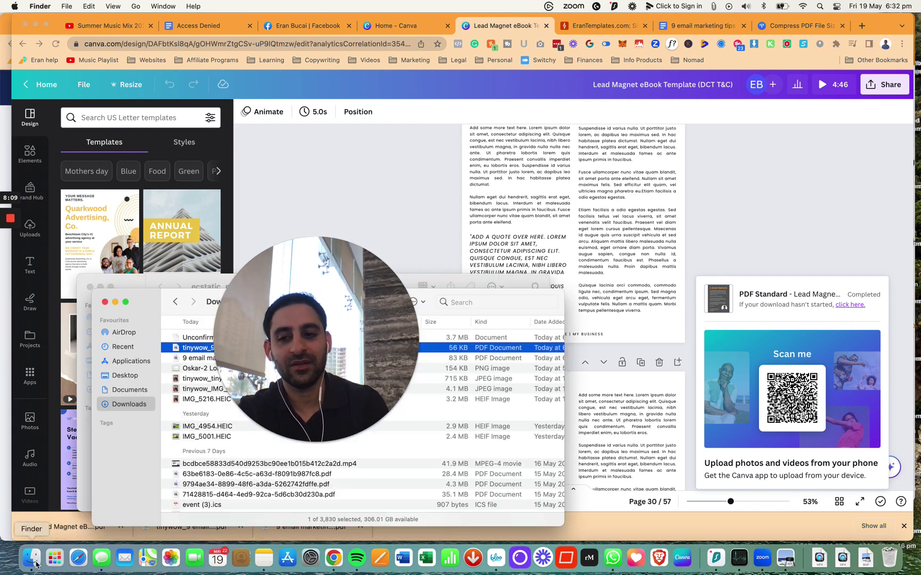
{"action": "left_click", "coordinate": [347, 296]}
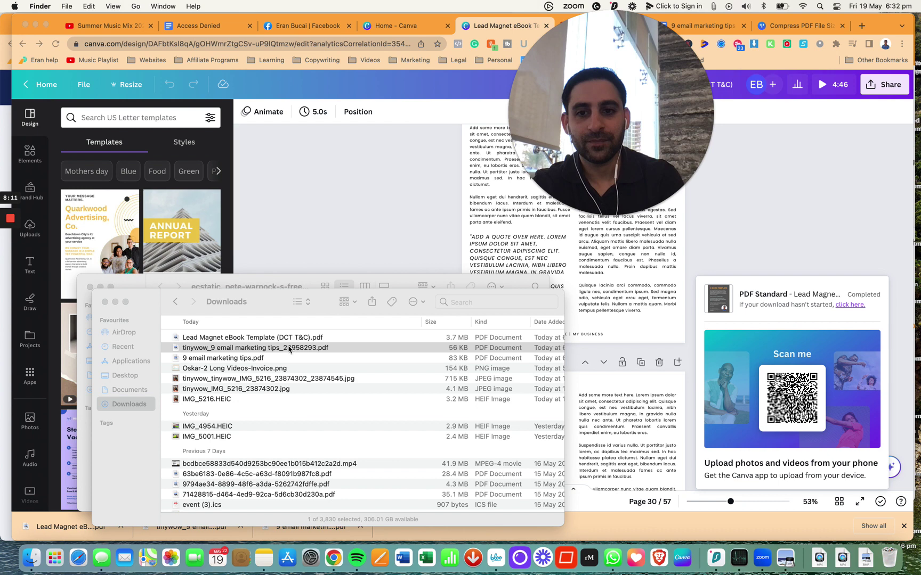
{"action": "left_click", "coordinate": [261, 359]}
{"action": "left_click", "coordinate": [261, 360]}
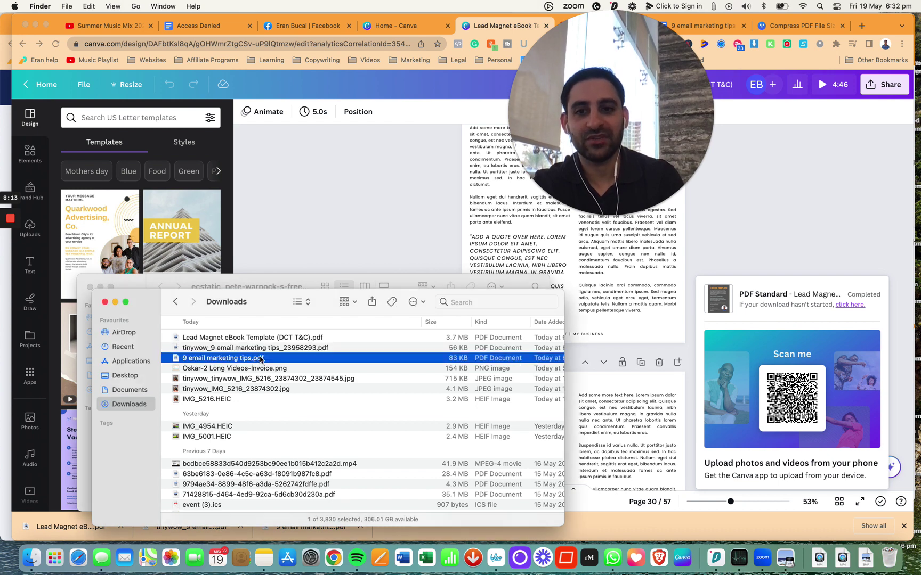
{"action": "left_click", "coordinate": [458, 337]}
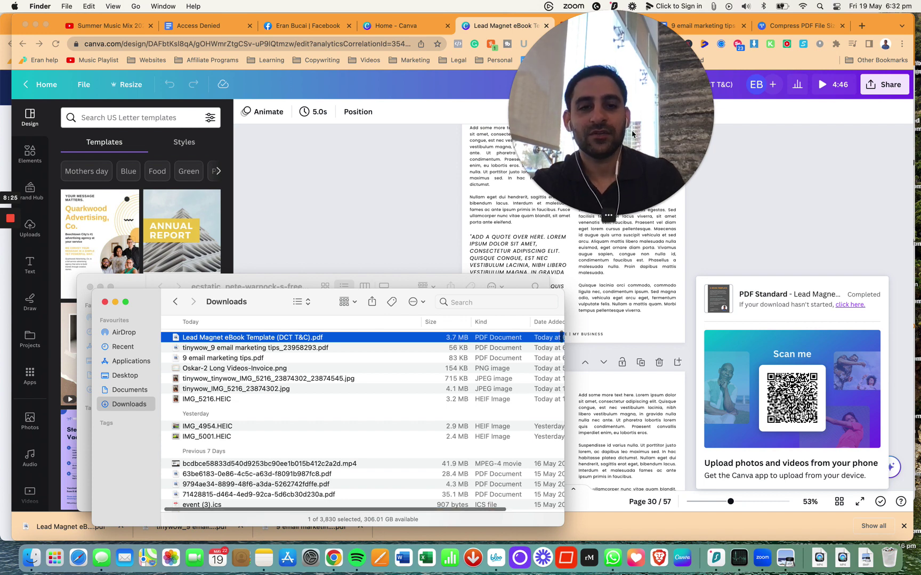
{"action": "left_click_drag", "start_coordinate": [631, 132], "coordinate": [794, 285]}
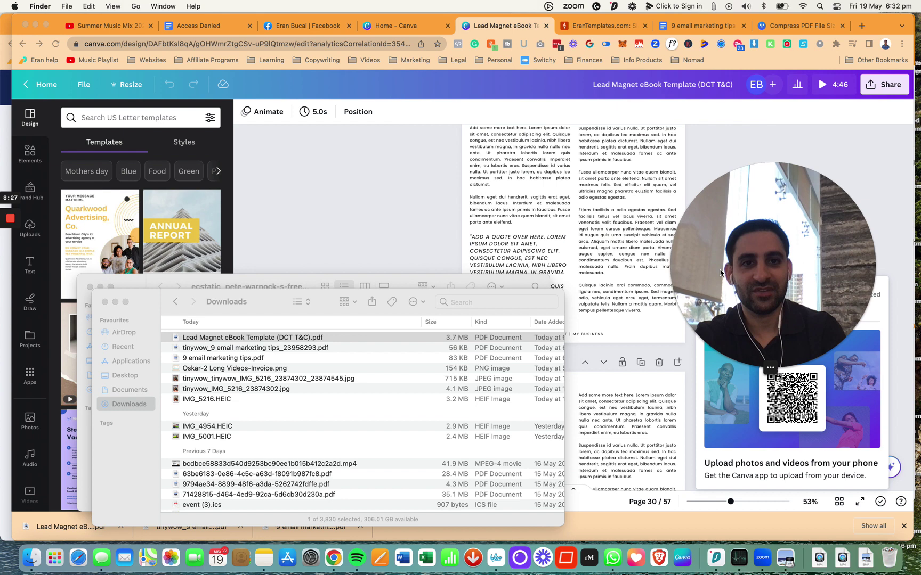
- Return to the systeme.io '24h left' email editor window
{"action": "left_click", "coordinate": [422, 193]}
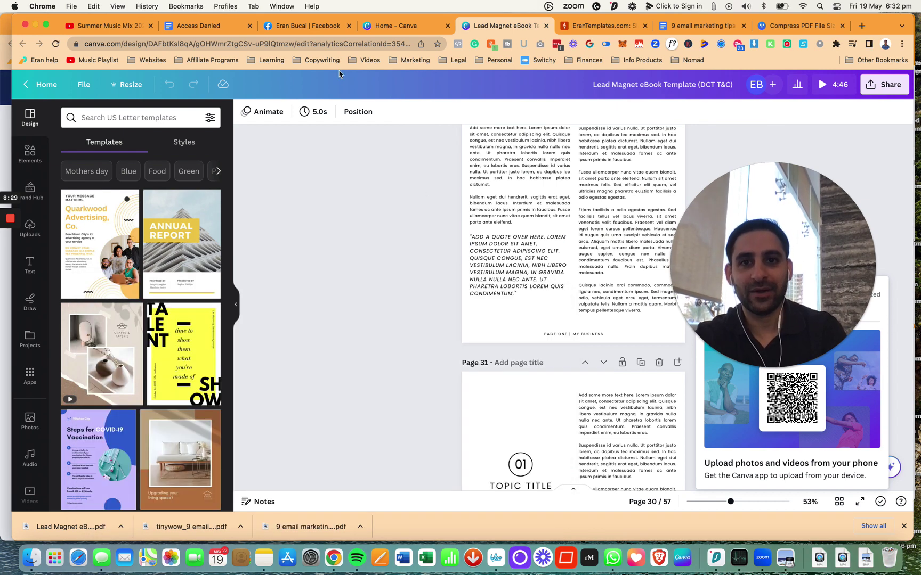
{"action": "key", "text": "super+grave"}
{"action": "left_click_drag", "start_coordinate": [767, 275], "coordinate": [731, 436]}
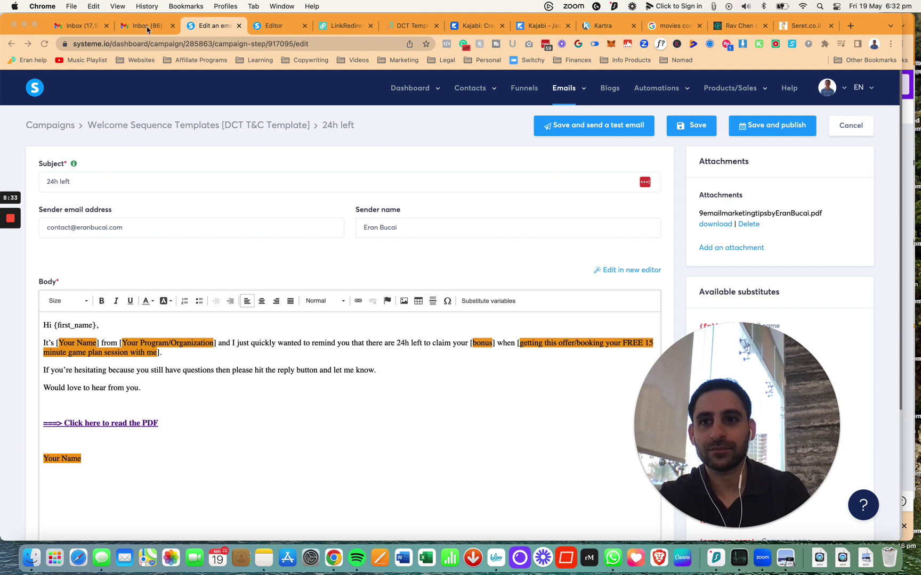
- Open the '24h left' test email in Gmail, preview its PDF attachment, and return to systeme.io
{"action": "mouse_move", "coordinate": [13, 232]}
{"action": "left_click", "coordinate": [9, 261]}
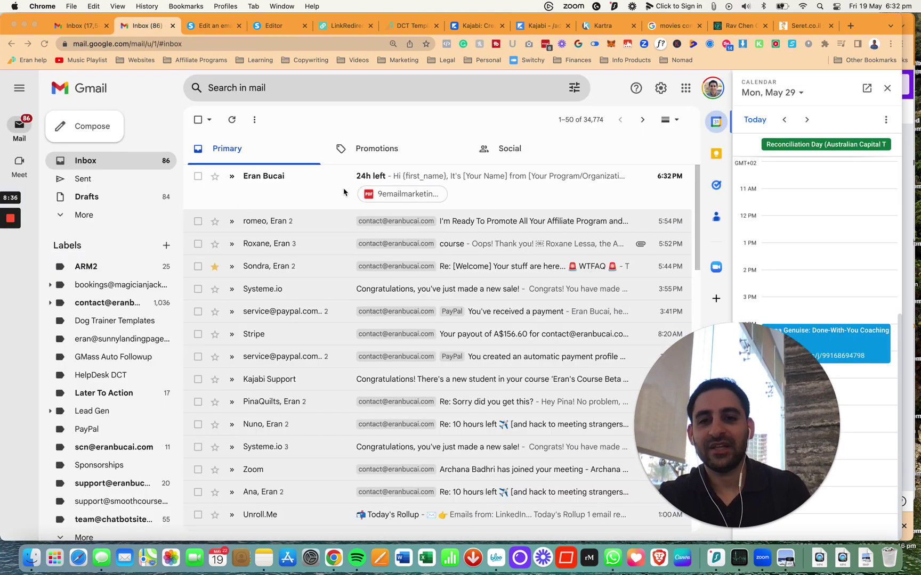
{"action": "left_click", "coordinate": [213, 26]}
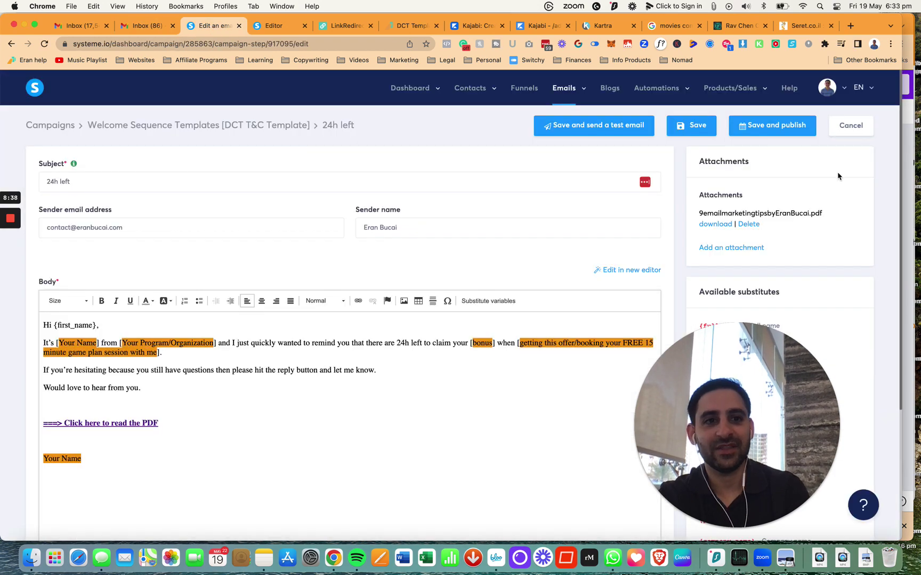
{"action": "left_click", "coordinate": [169, 30]}
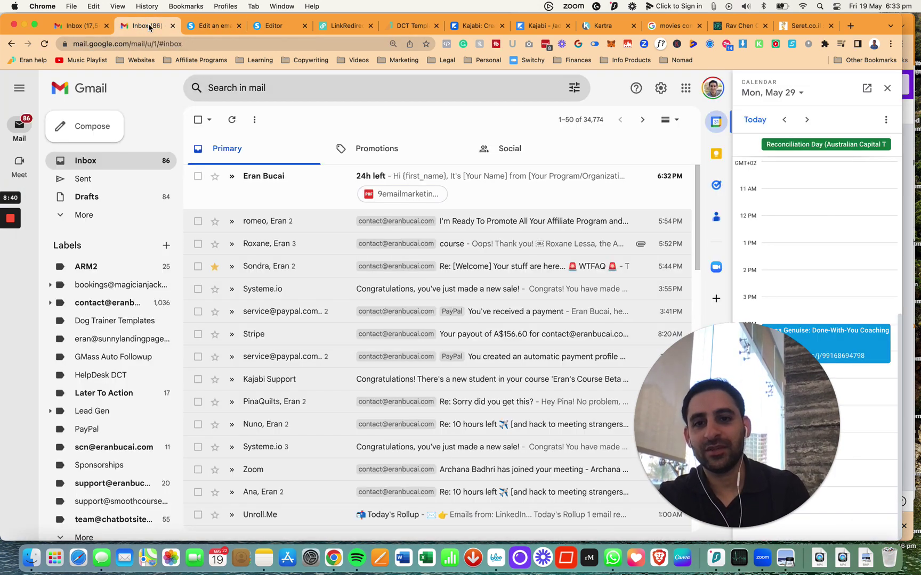
{"action": "left_click", "coordinate": [277, 191]}
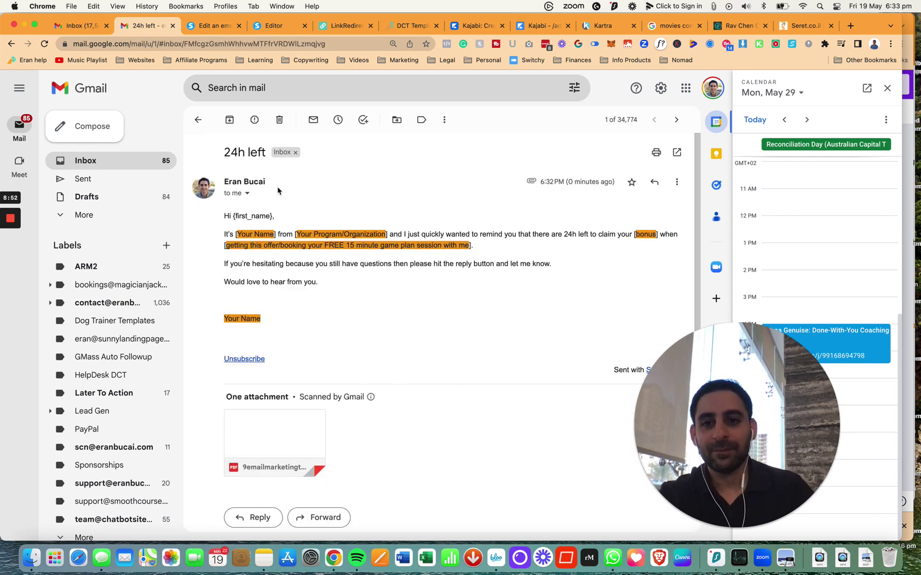
{"action": "left_click", "coordinate": [274, 432]}
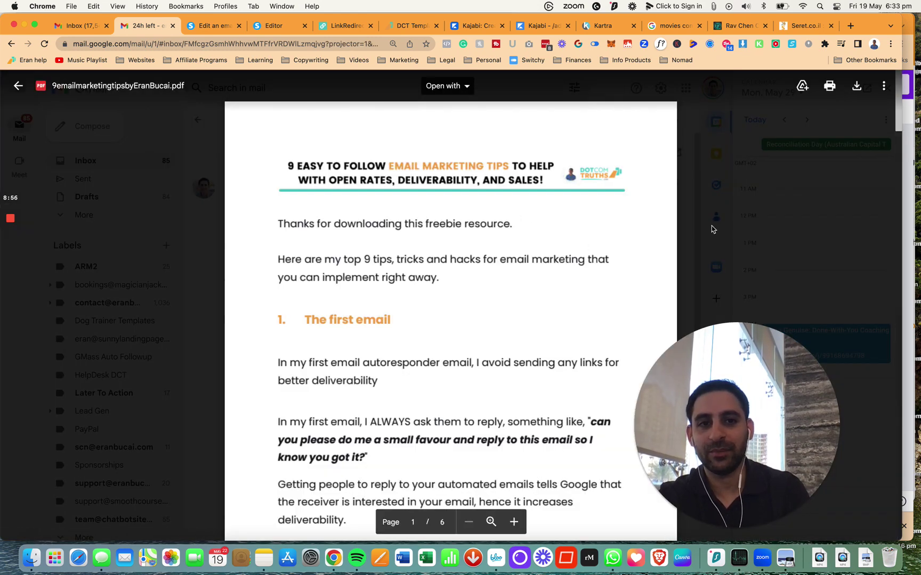
{"action": "left_click", "coordinate": [712, 229]}
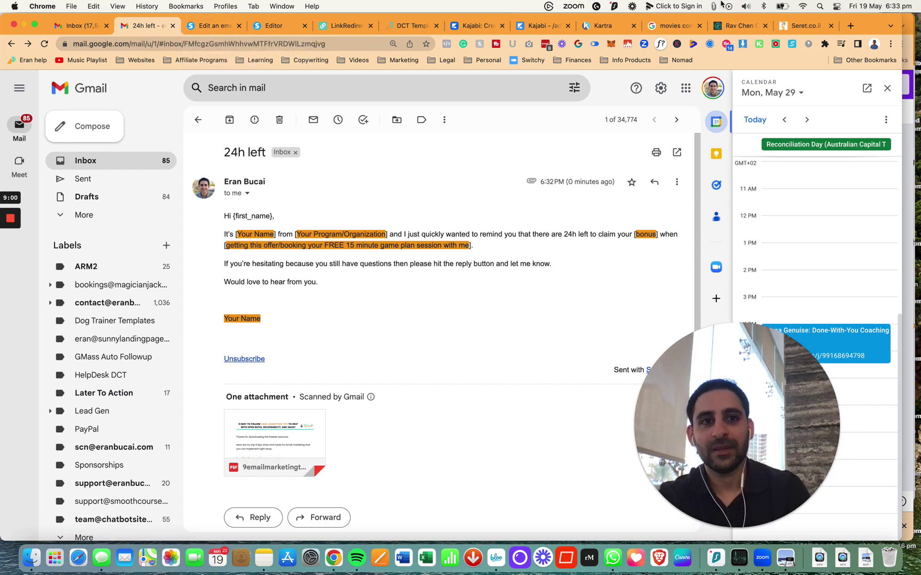
{"action": "left_click", "coordinate": [214, 25]}
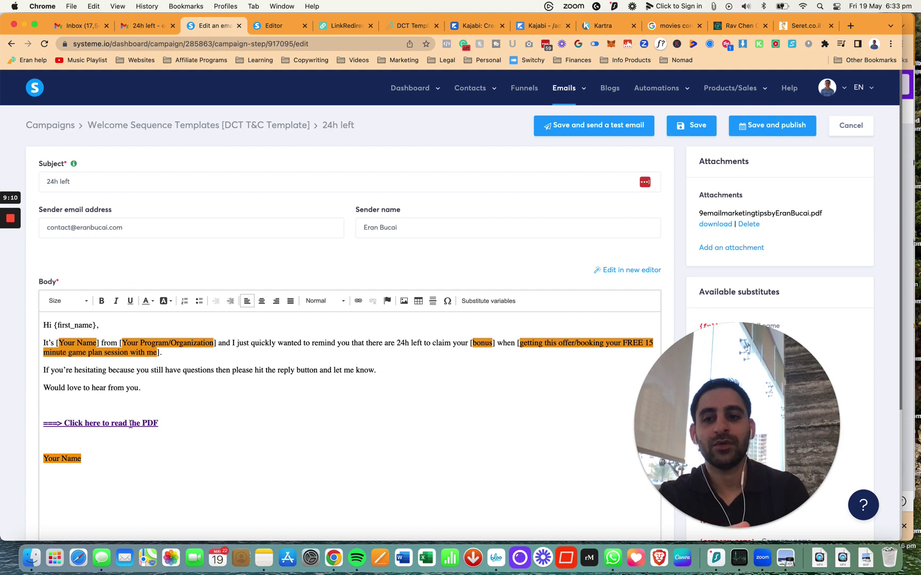
- Delete the bottom Lorem ipsum section from the systeme.io thank-you page, then return to Canva
{"action": "left_click", "coordinate": [271, 26]}
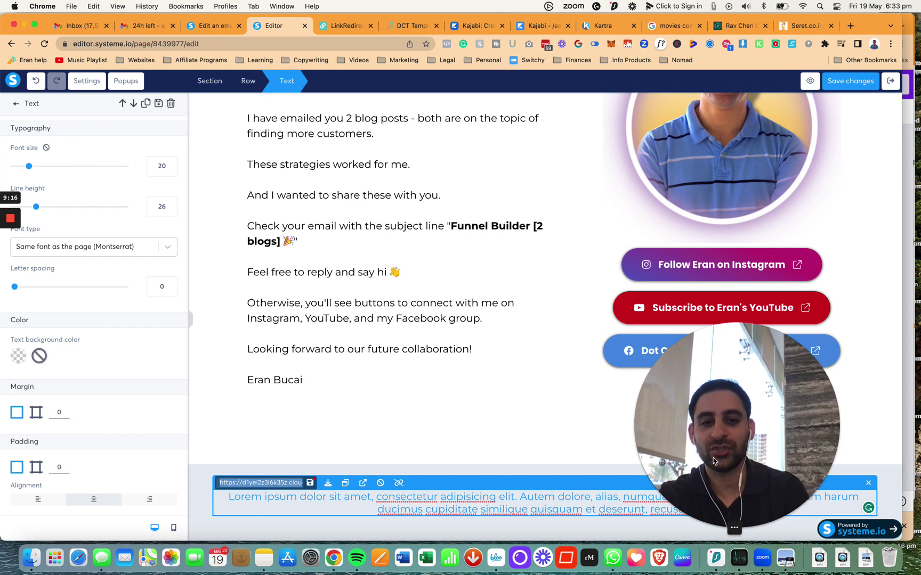
{"action": "left_click_drag", "start_coordinate": [713, 462], "coordinate": [410, 277]}
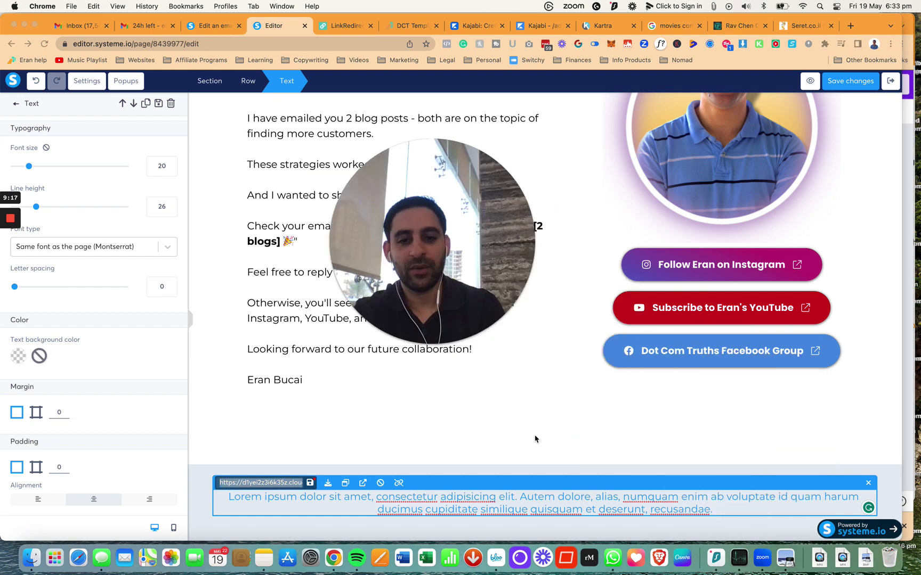
{"action": "left_click", "coordinate": [585, 468]}
{"action": "left_click", "coordinate": [894, 458]}
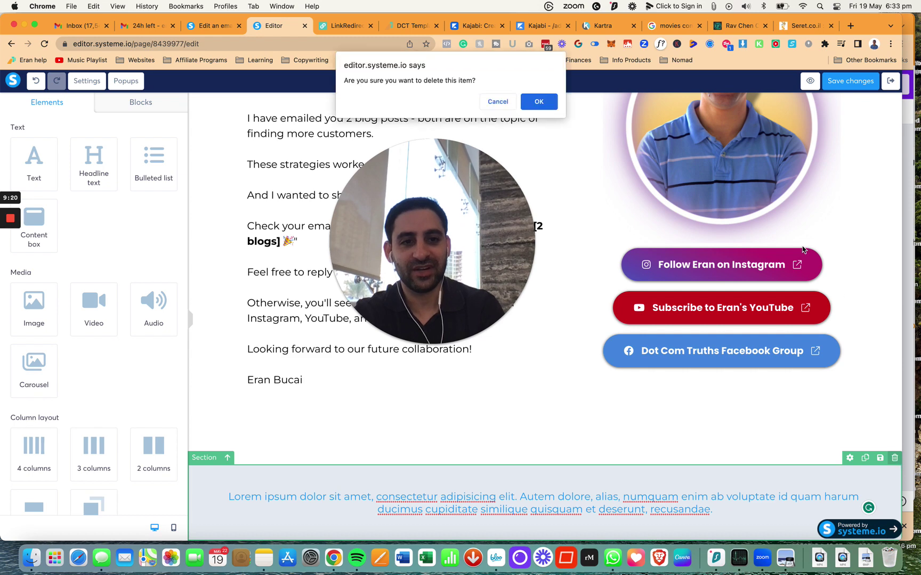
{"action": "left_click", "coordinate": [539, 102]}
{"action": "left_click", "coordinate": [860, 81]}
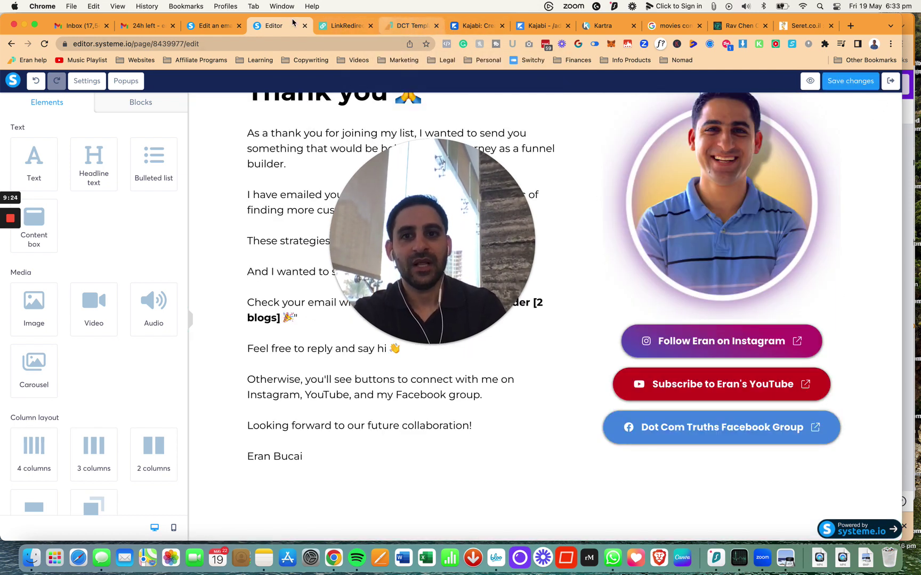
{"action": "left_click", "coordinate": [213, 26]}
{"action": "key", "text": "super+grave"}
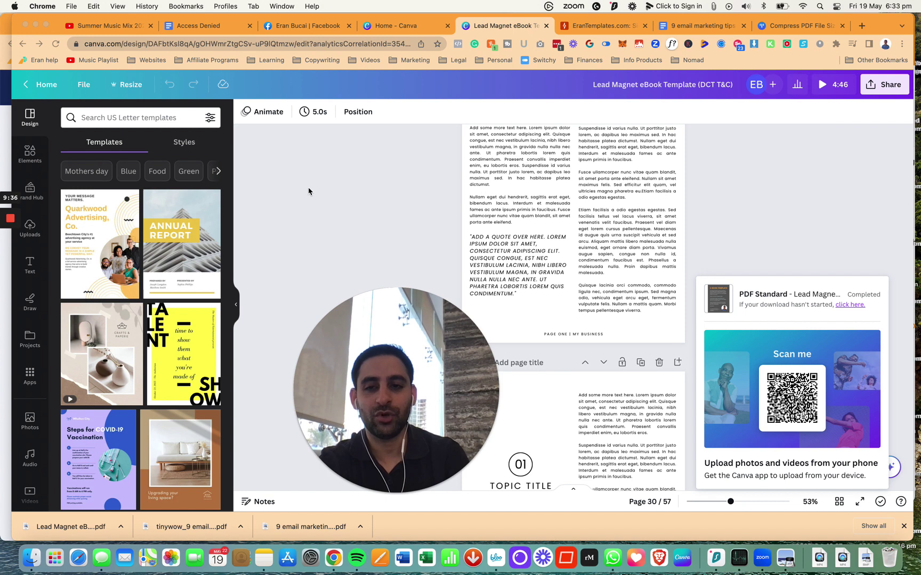
- Switch back to the systeme.io '24h left' email editor with its PDF attachment listed
{"action": "key", "text": "super+grave"}
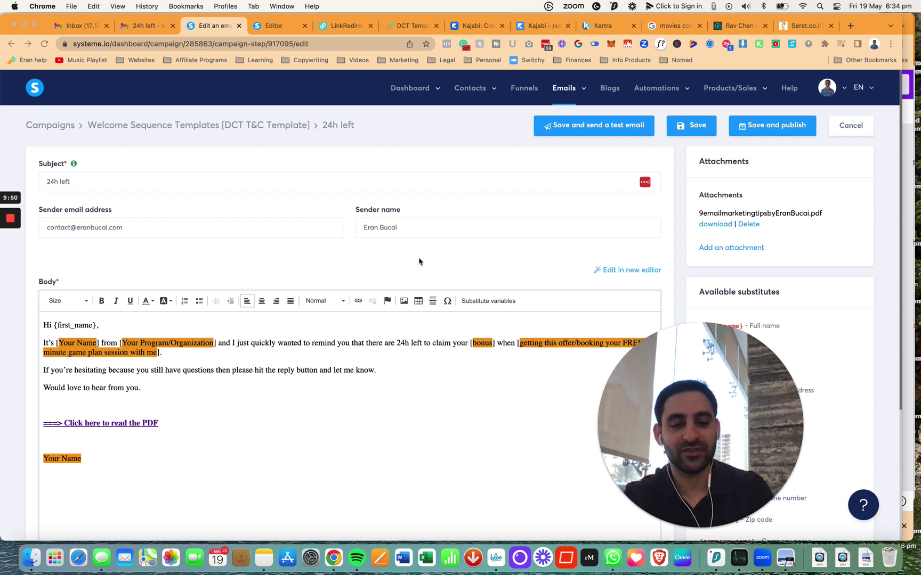
{"action": "mouse_move", "coordinate": [695, 403]}
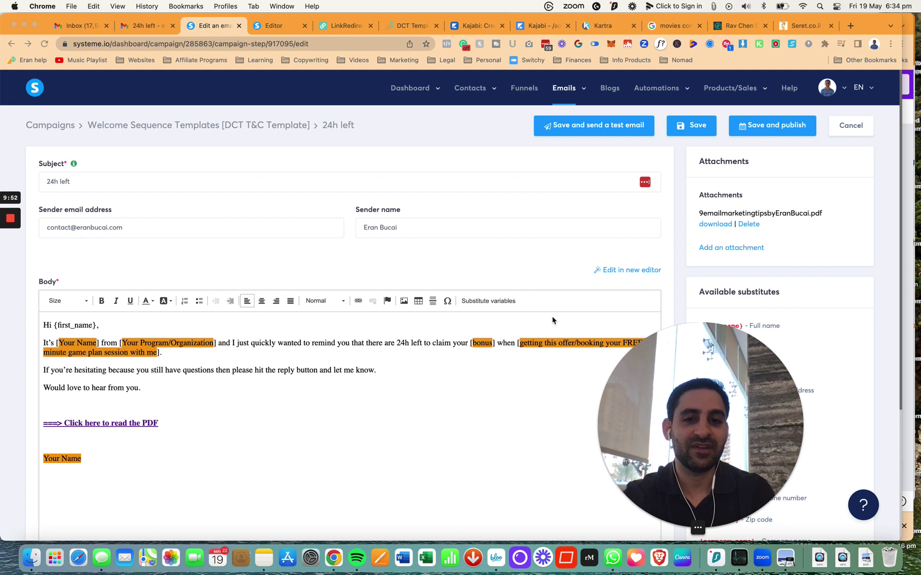